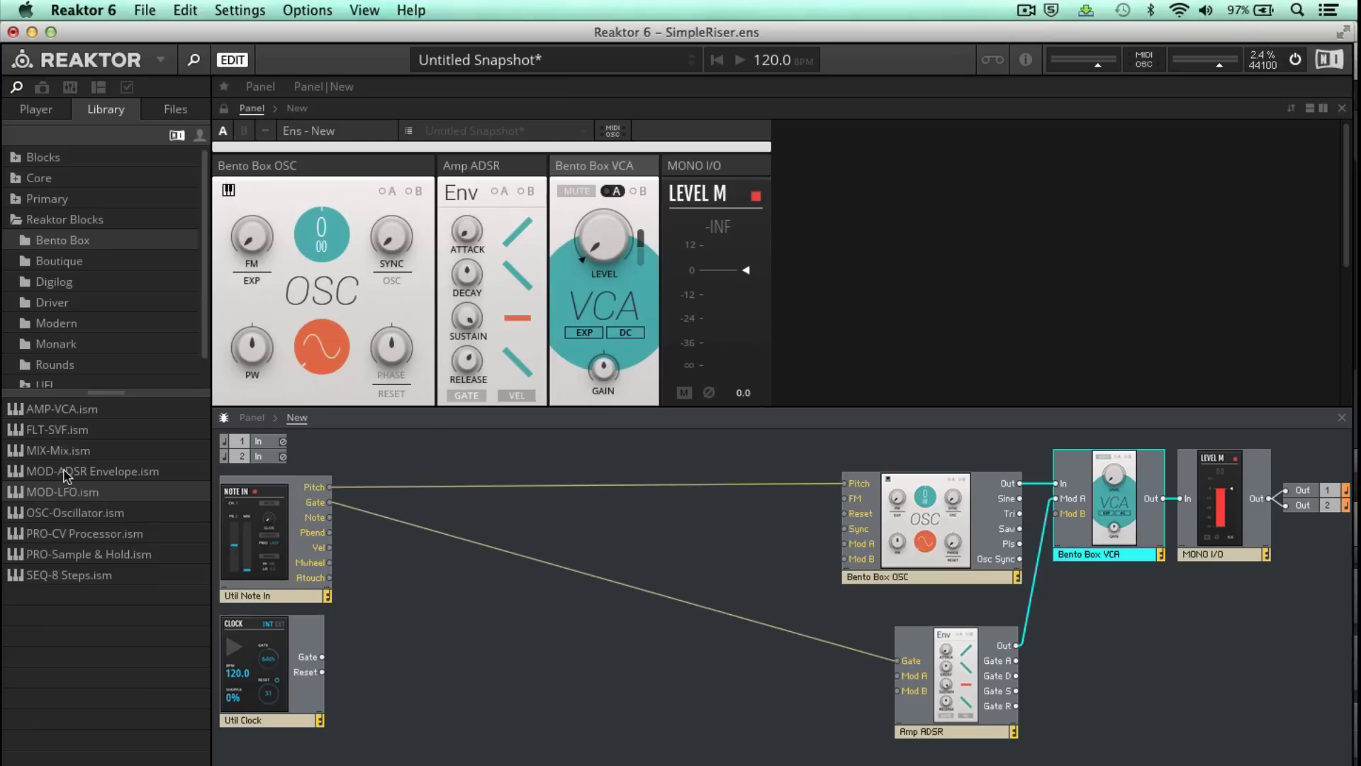
Add a Bento Box ADSR envelope, wiring the Note In Gate to its Gate and its Out to the oscillator's Mod A.
drag(57, 474, 611, 596)
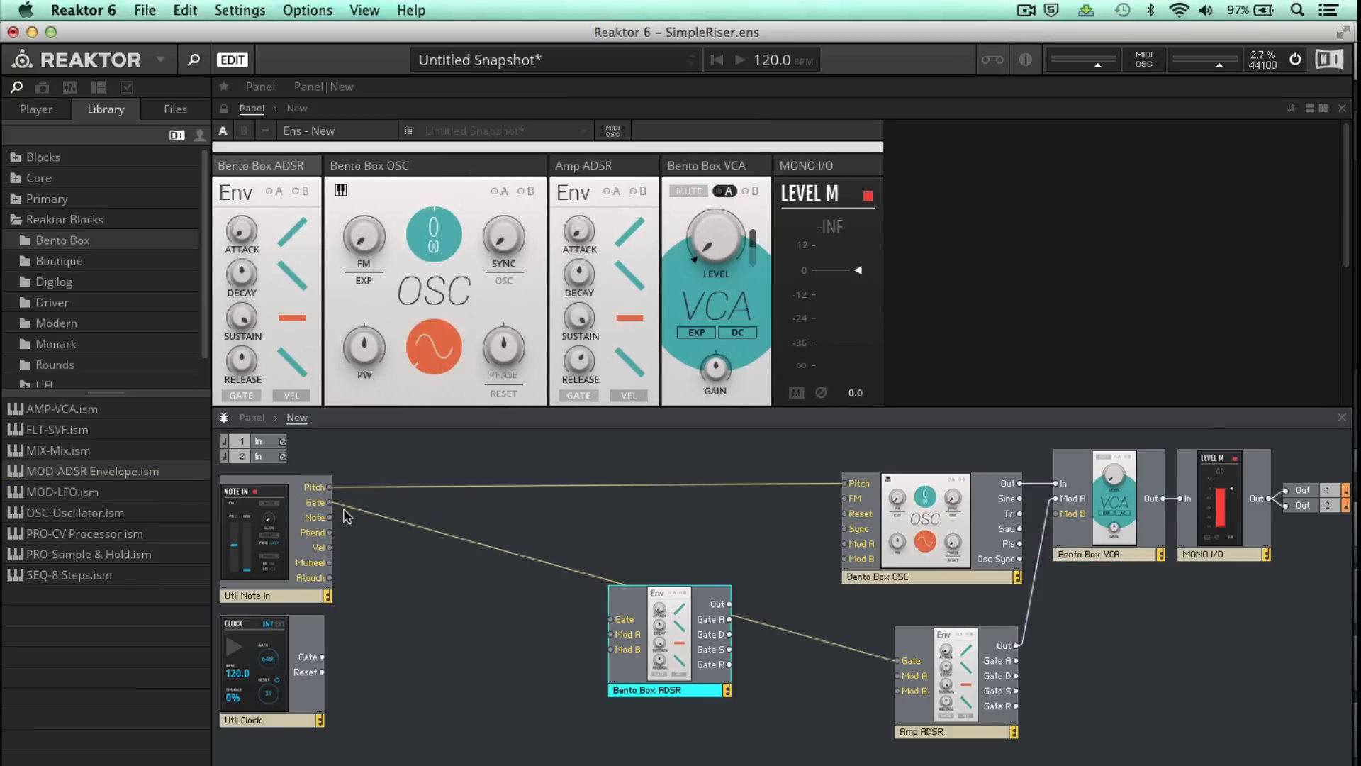
drag(330, 503, 610, 621)
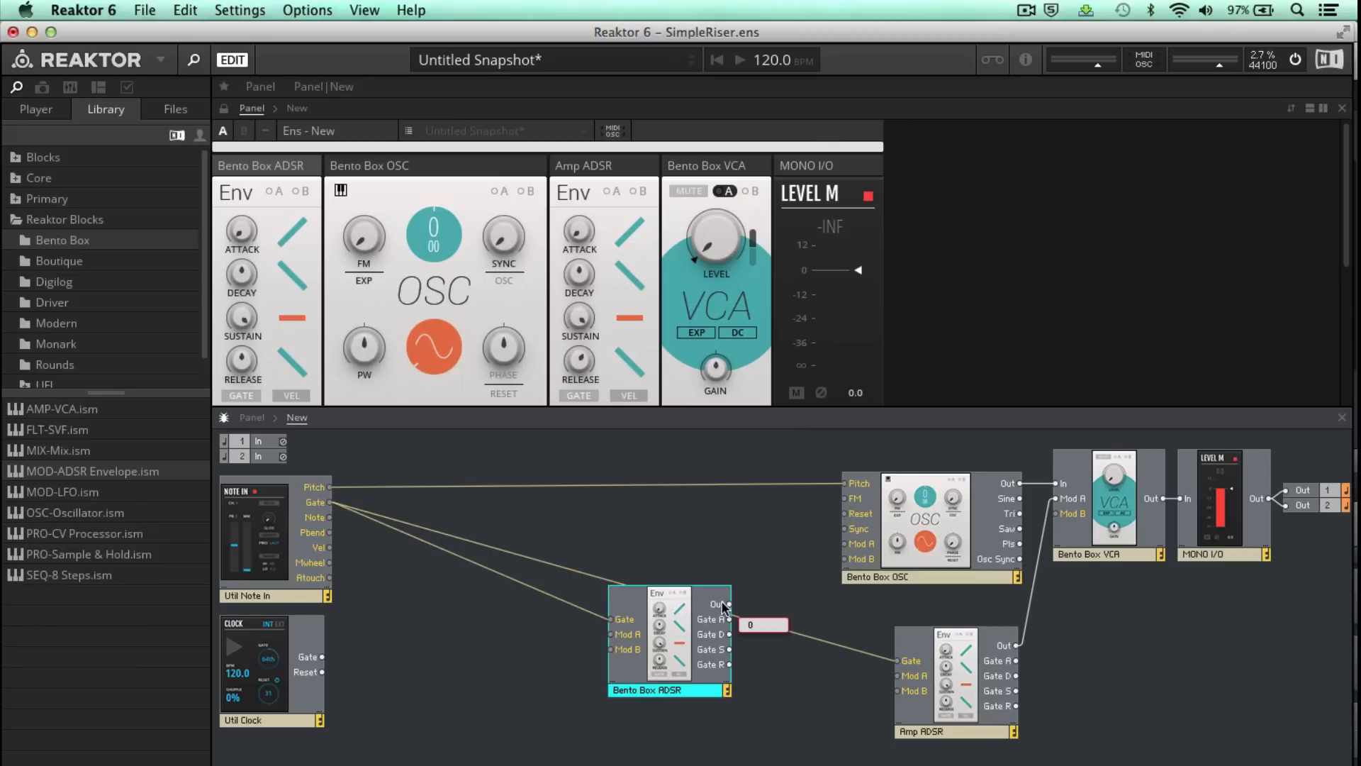
drag(730, 603, 846, 544)
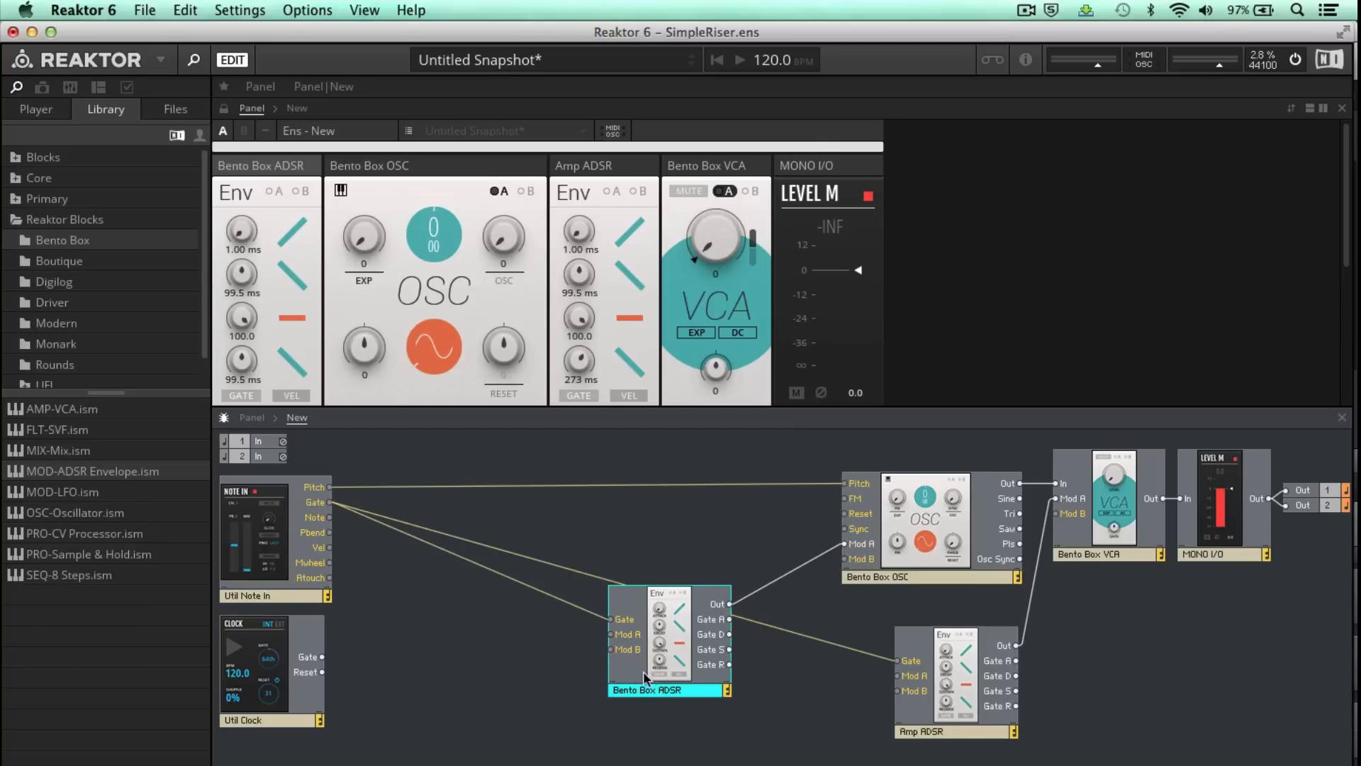
drag(641, 688, 688, 624)
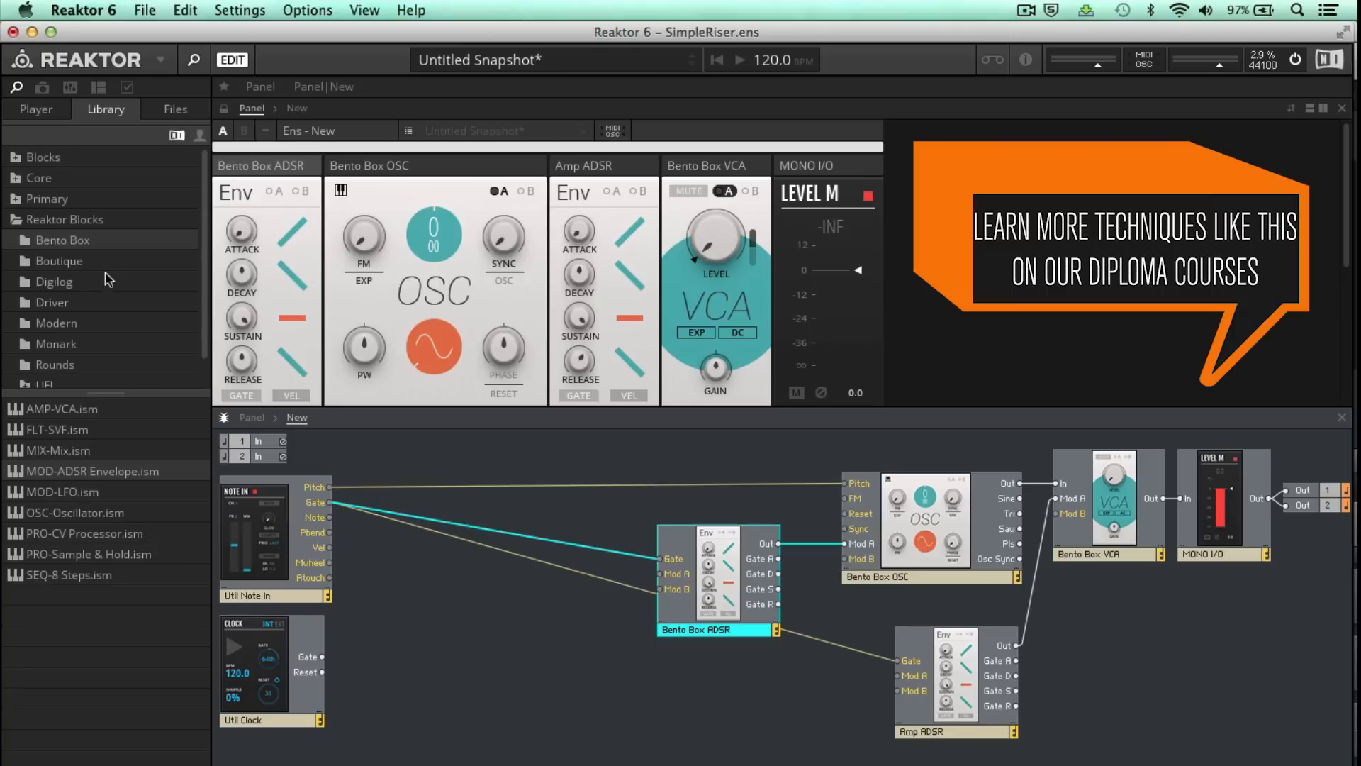
Add a Bento Box LFO below the new envelope and connect its Out to the oscillator's Mod B.
drag(58, 492, 673, 668)
drag(730, 753, 707, 738)
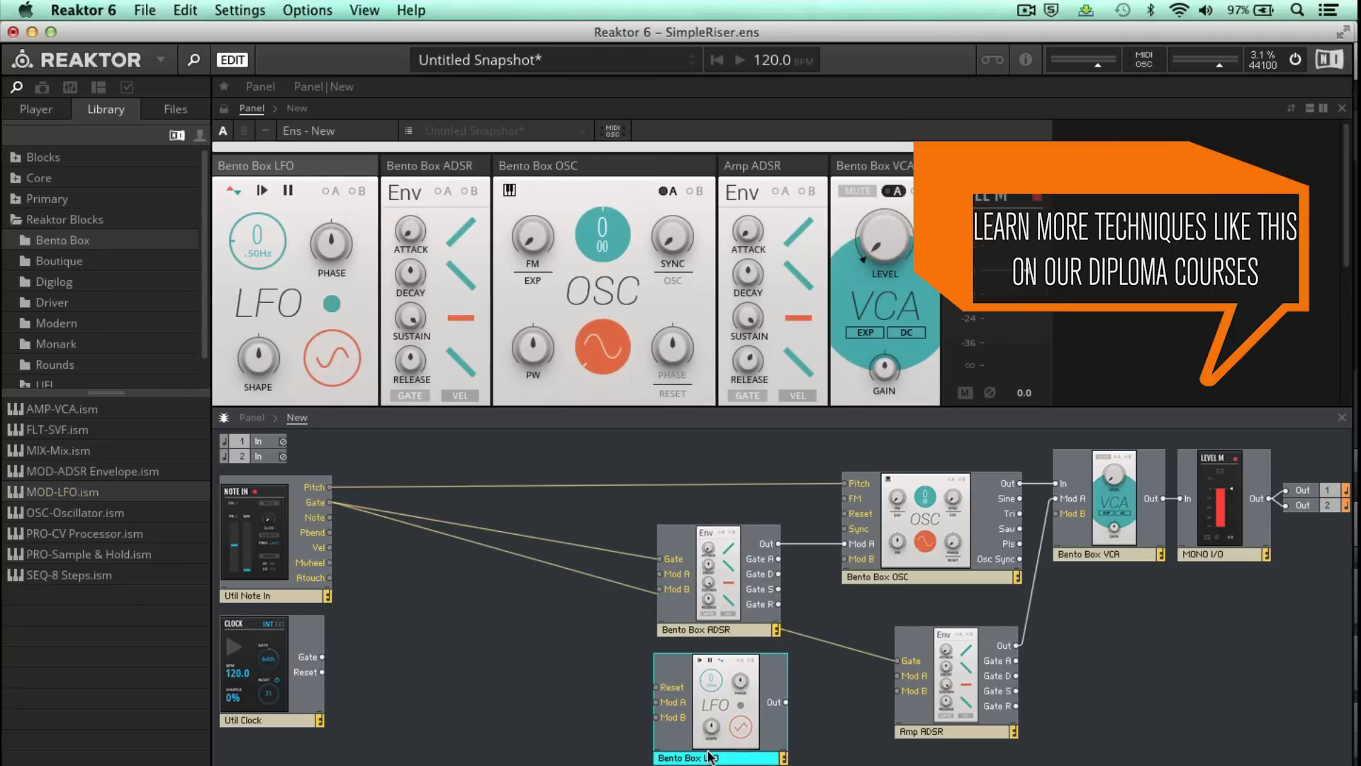
drag(780, 703, 843, 560)
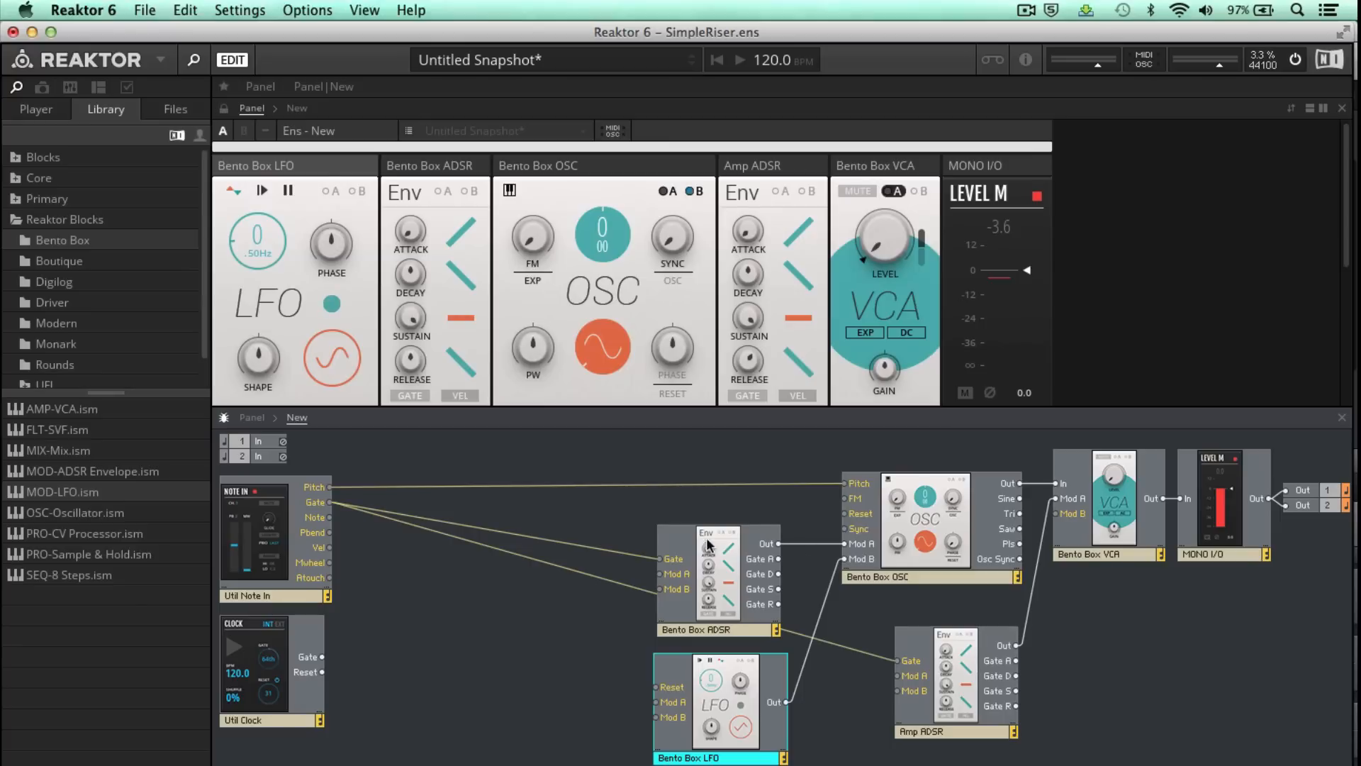
Rename the new Bento Box ADSR block as Pitch ADSR.
click(695, 631)
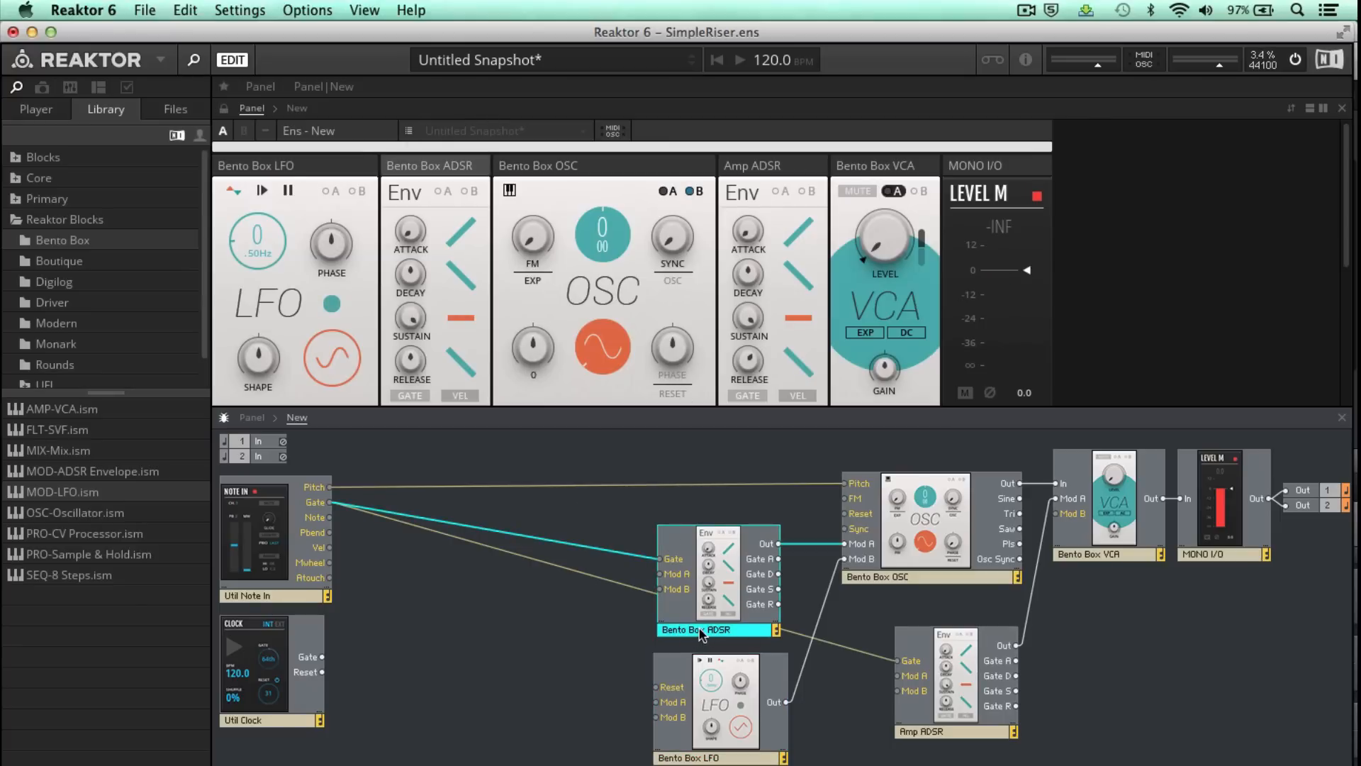
double_click(700, 629)
drag(701, 629, 655, 627)
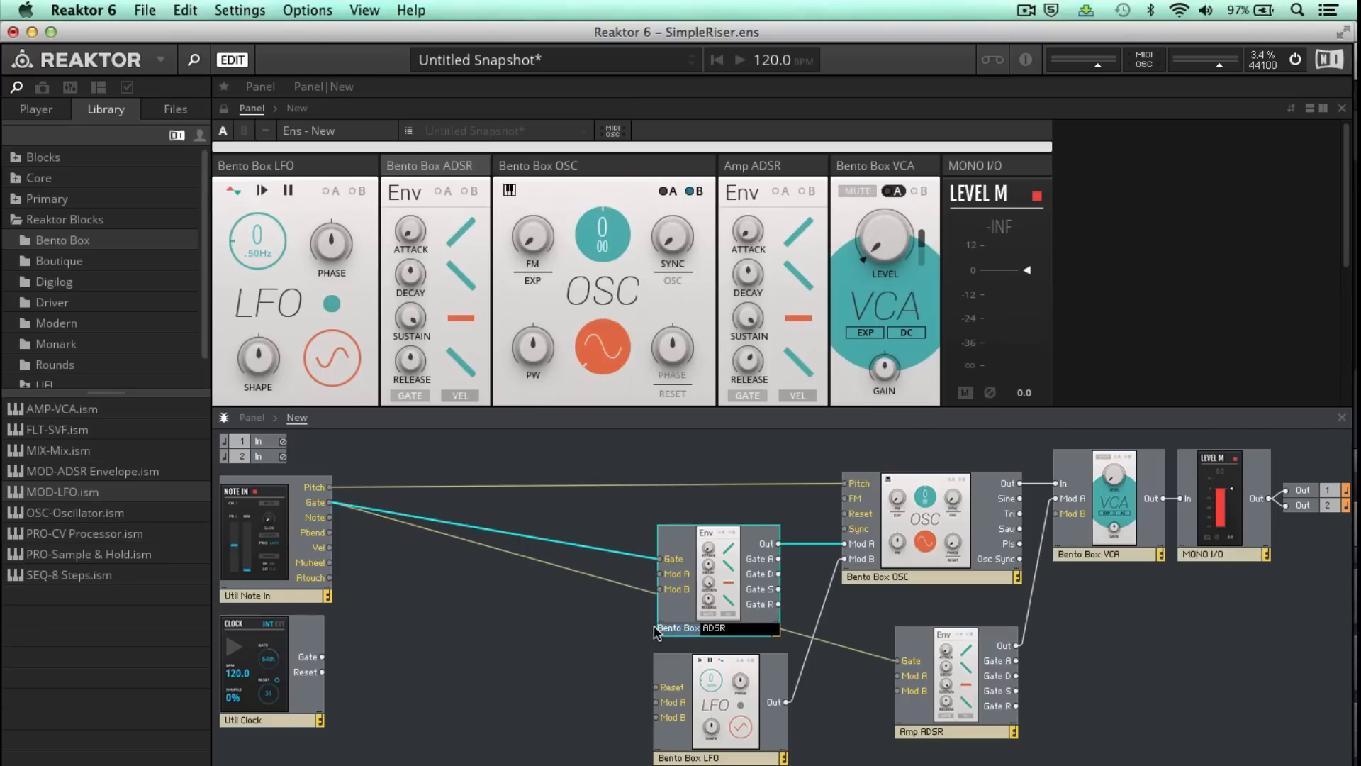
text(Pitch)
key(Return)
click(300, 545)
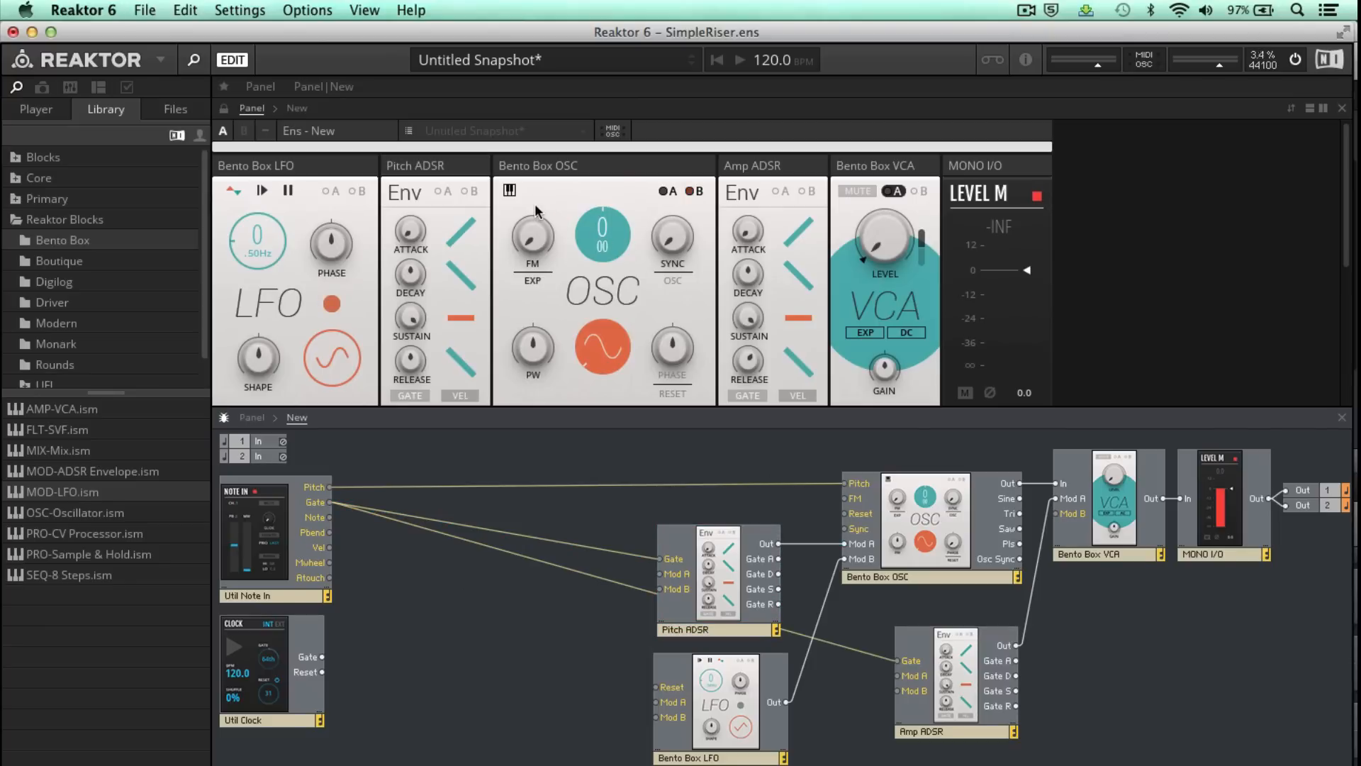
Disable the oscillator's keyboard tracking and raise the Mod A modulation depth of its pitch.
click(511, 190)
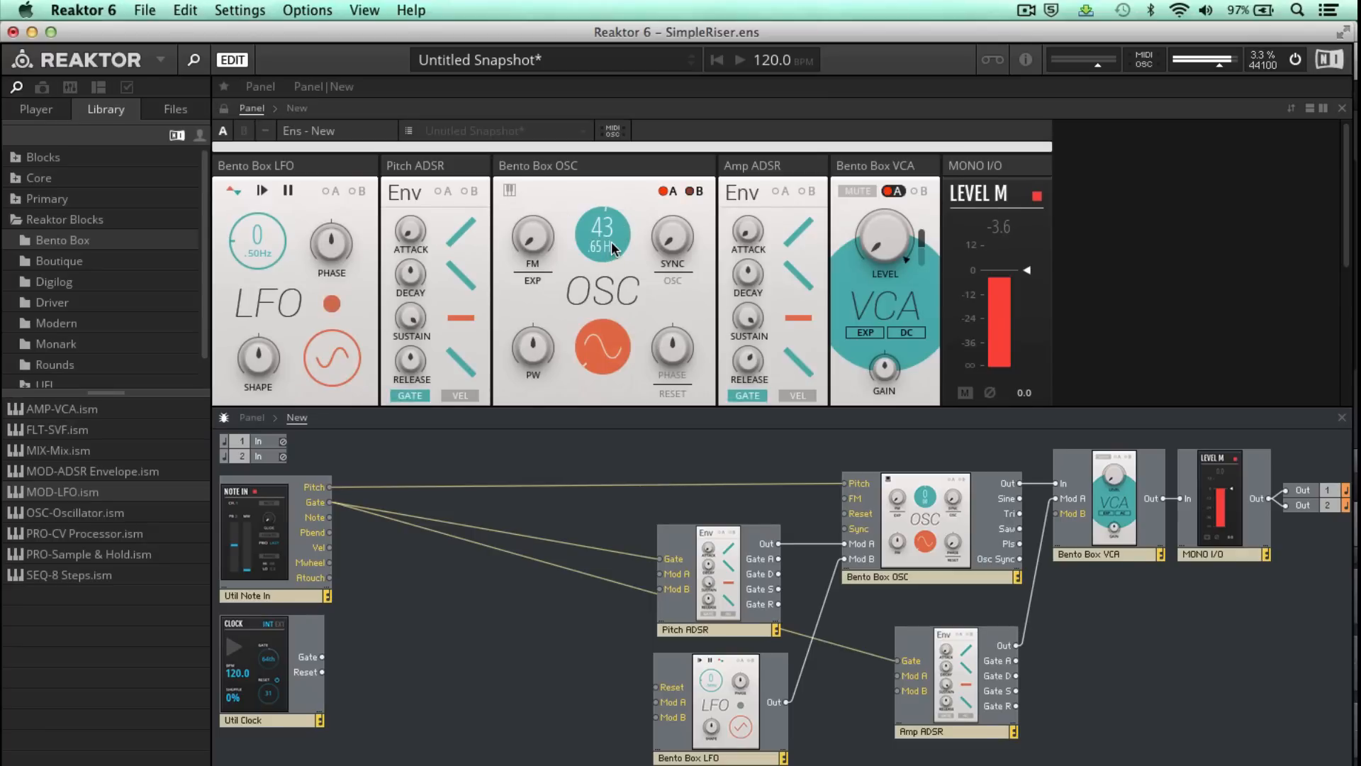
click(669, 191)
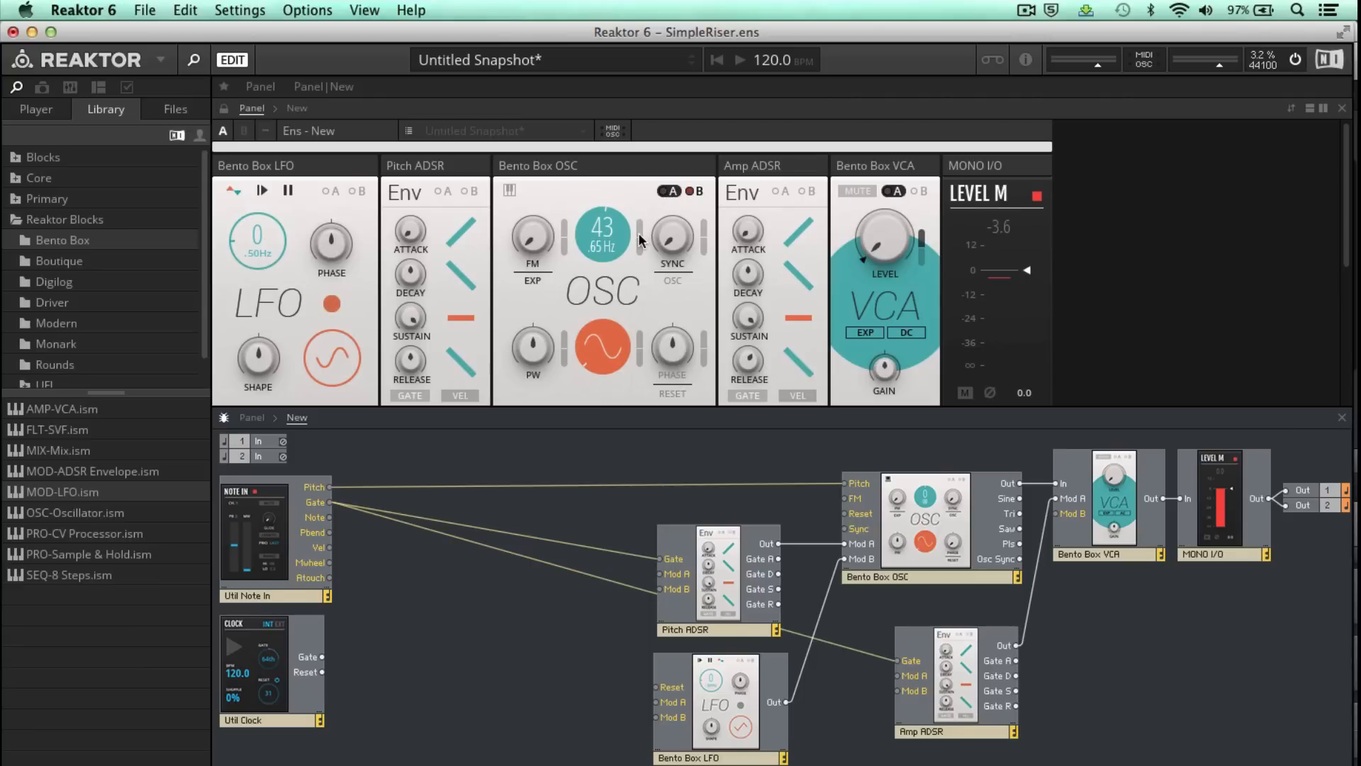
drag(640, 236, 641, 161)
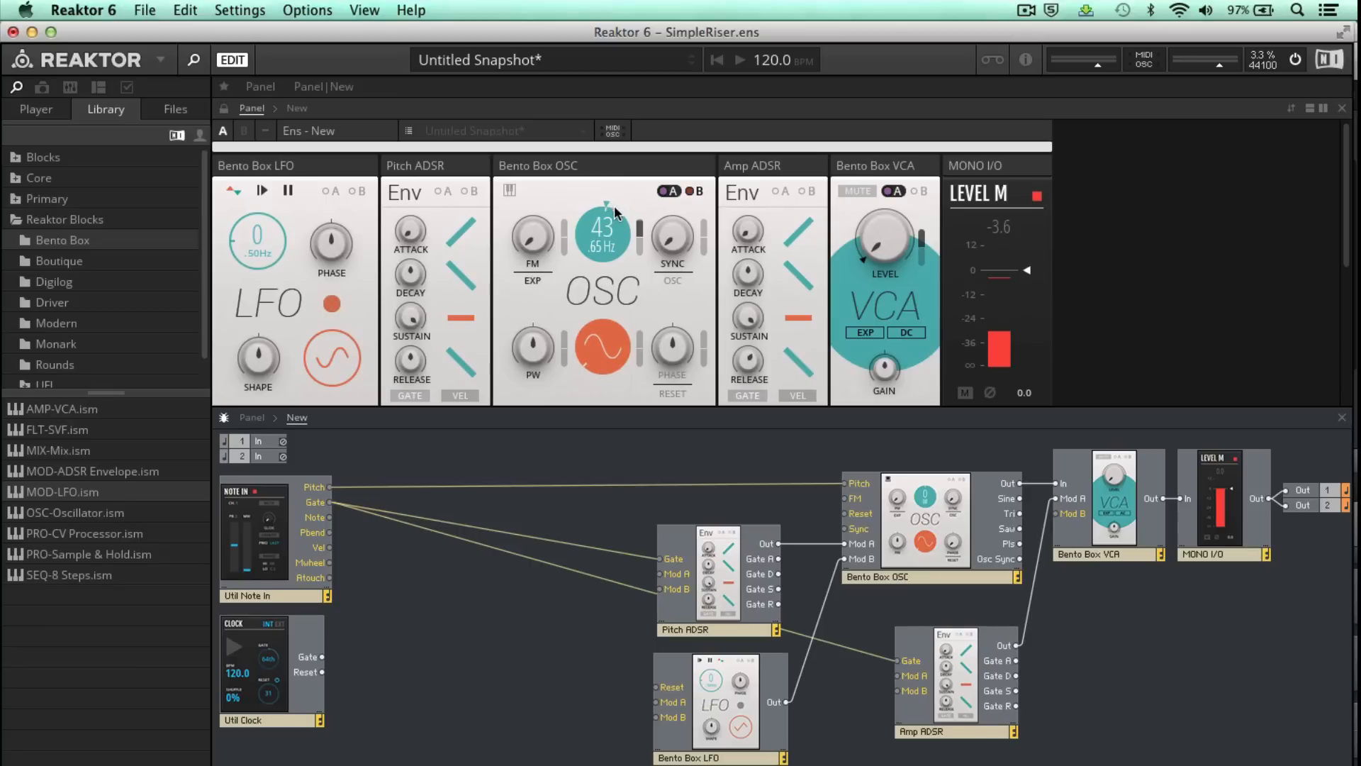
click(668, 192)
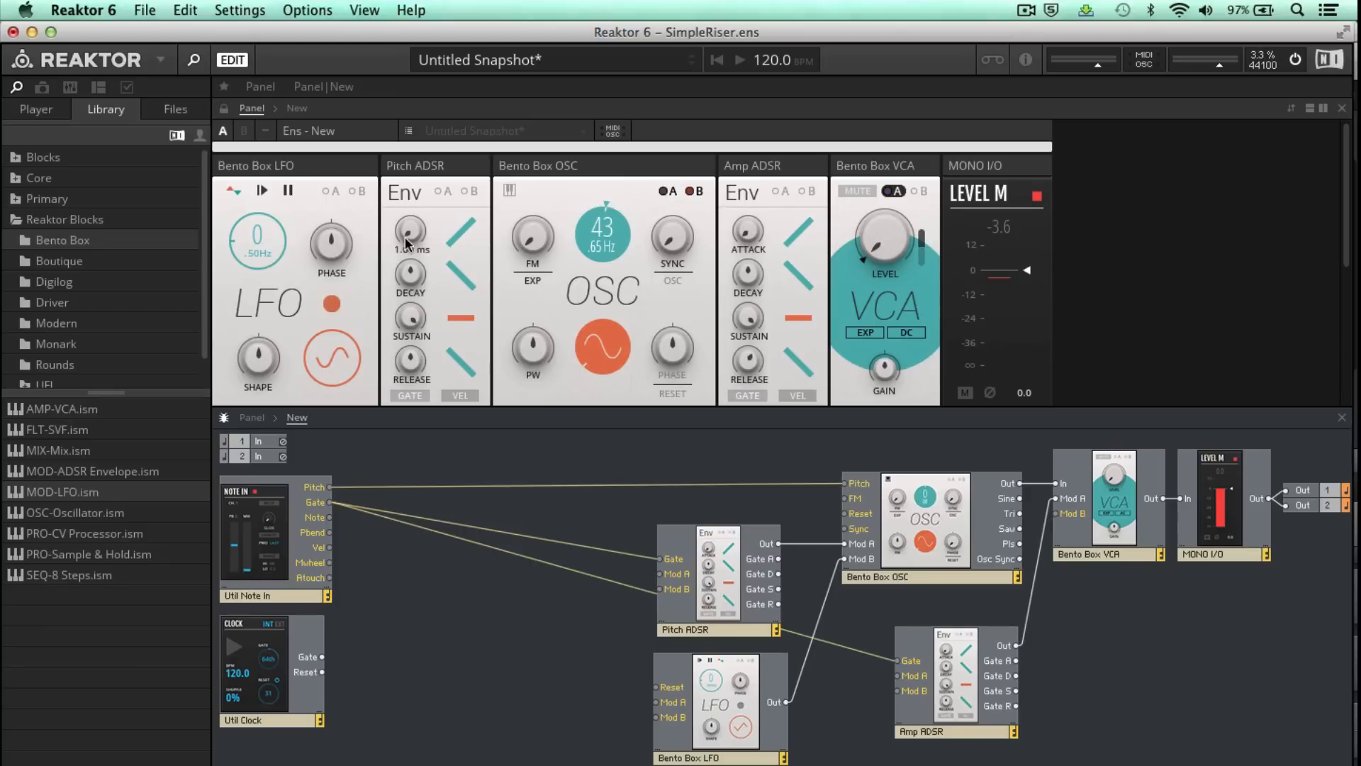
Give the Pitch ADSR a curved attack of about 7.74 s and set the LFO rate to 9.25 Hz.
drag(409, 237, 413, 6)
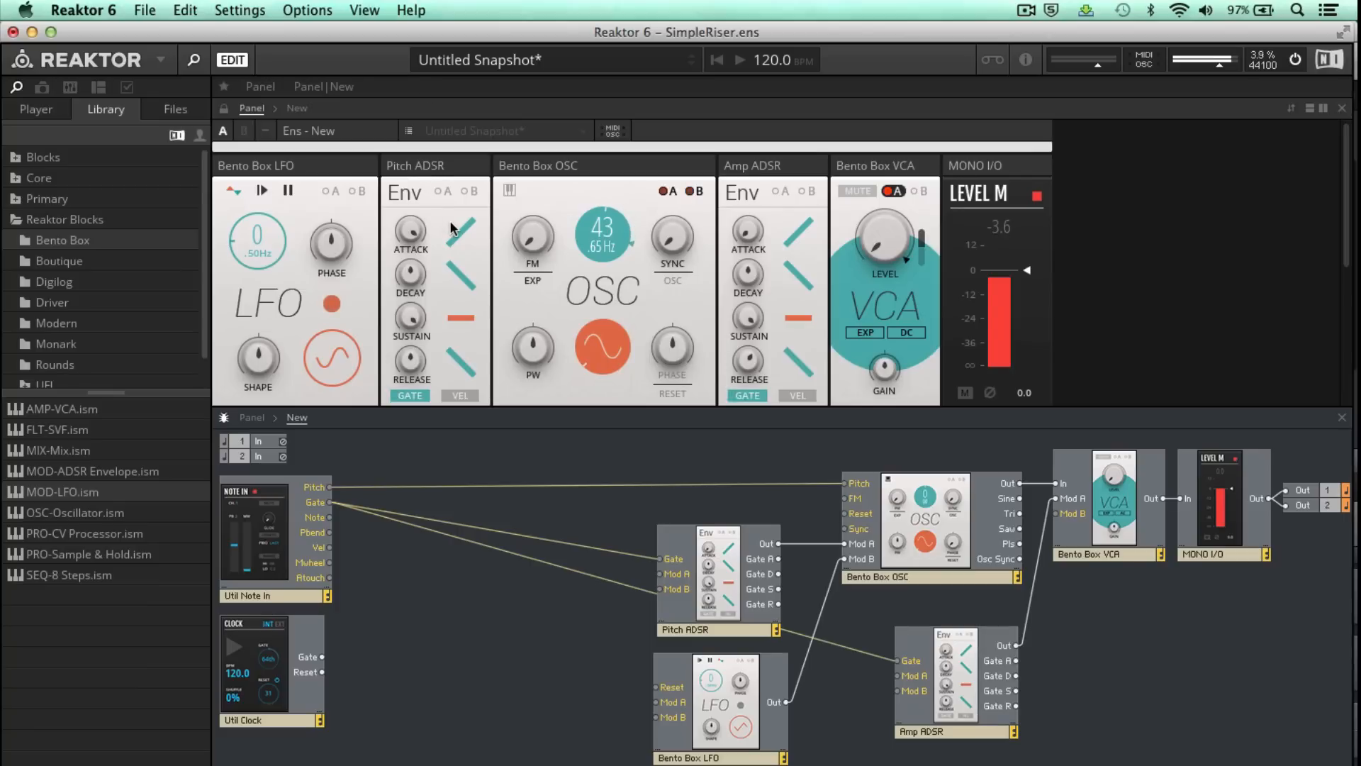
drag(409, 234, 413, 236)
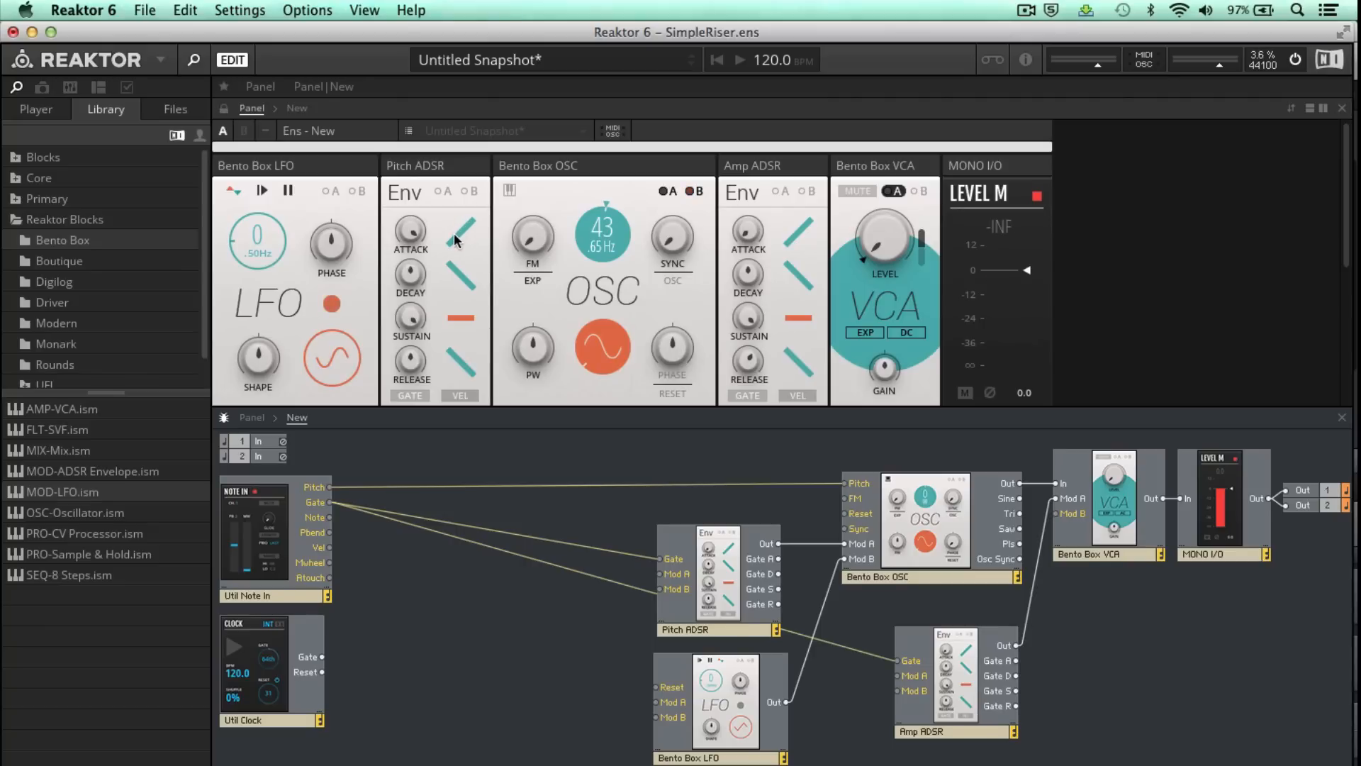
drag(454, 240, 465, 241)
drag(255, 228, 254, 174)
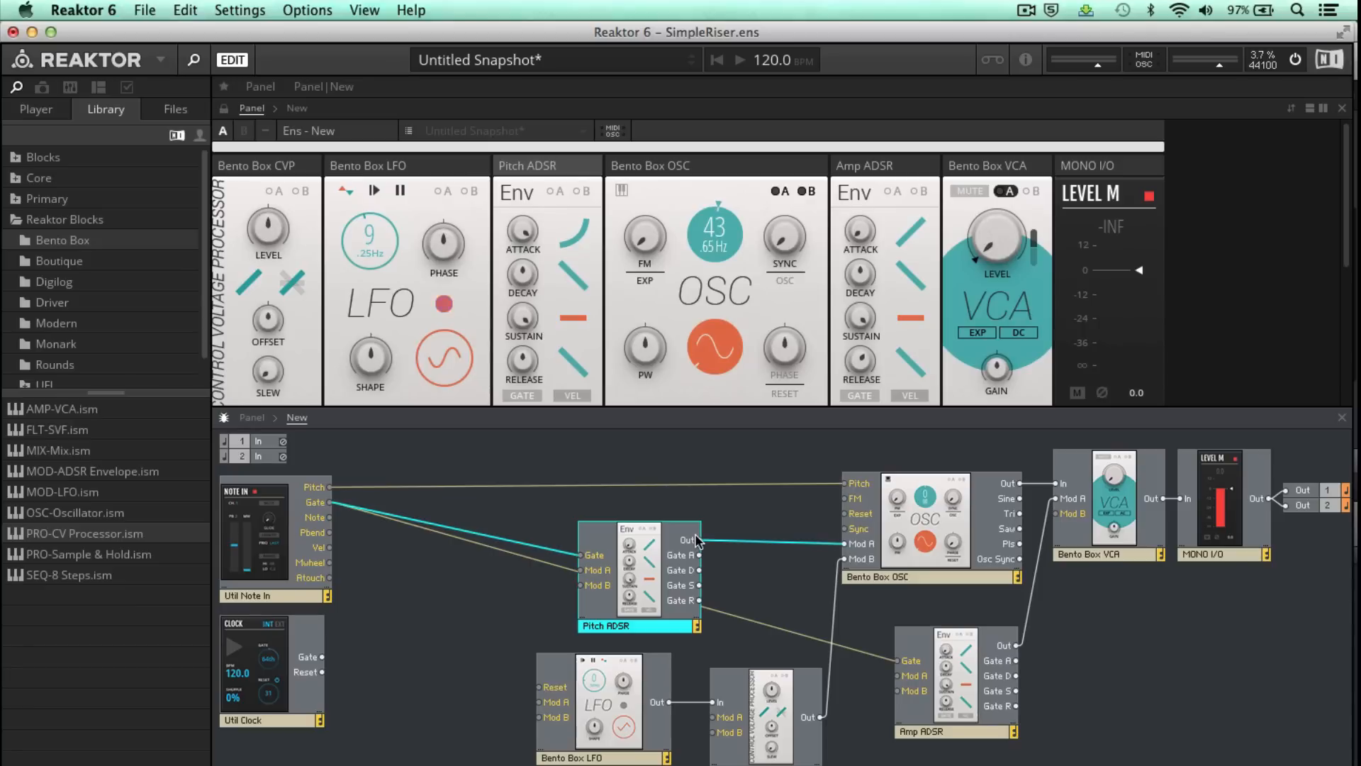
Connect the Pitch ADSR Out to the CV Processor's Mod A for Level modulation, placing its panel between the LFO and Pitch ADSR.
drag(696, 540, 725, 721)
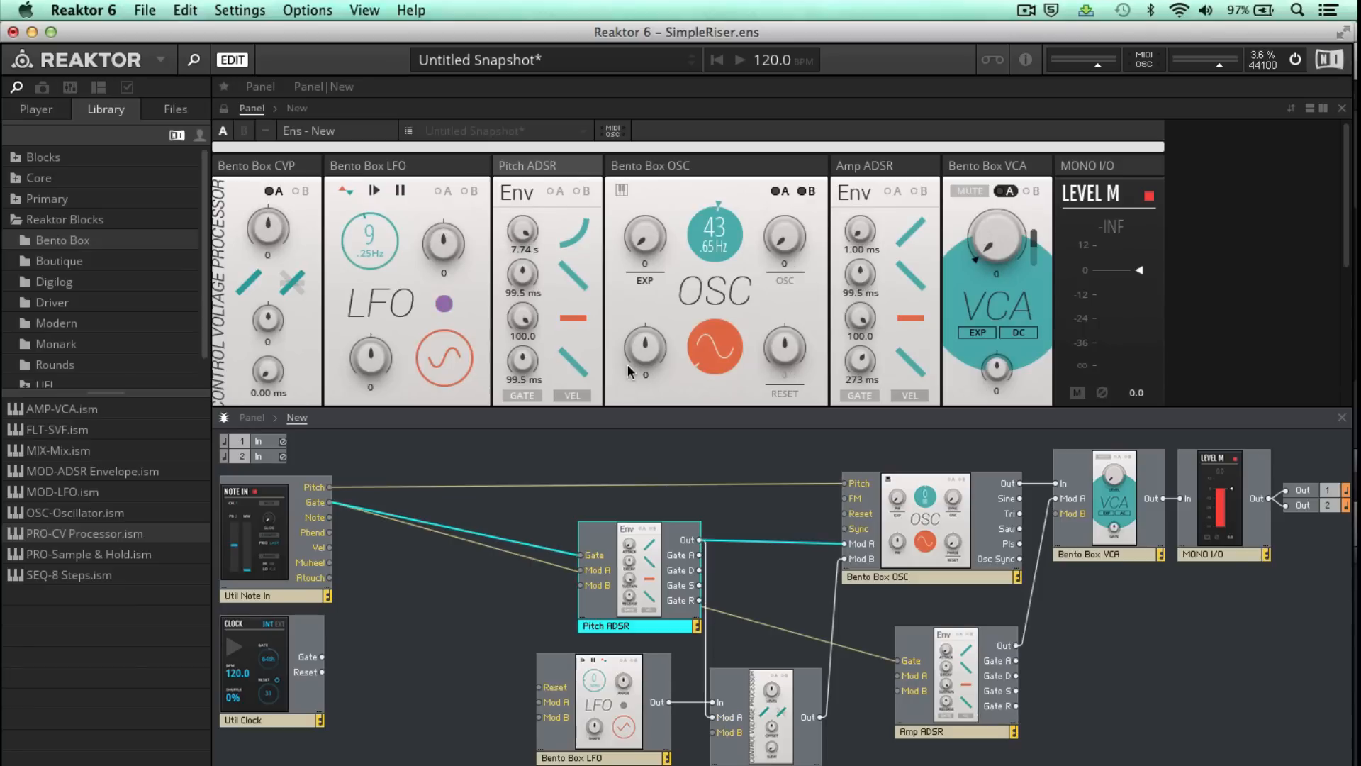
drag(247, 163, 391, 172)
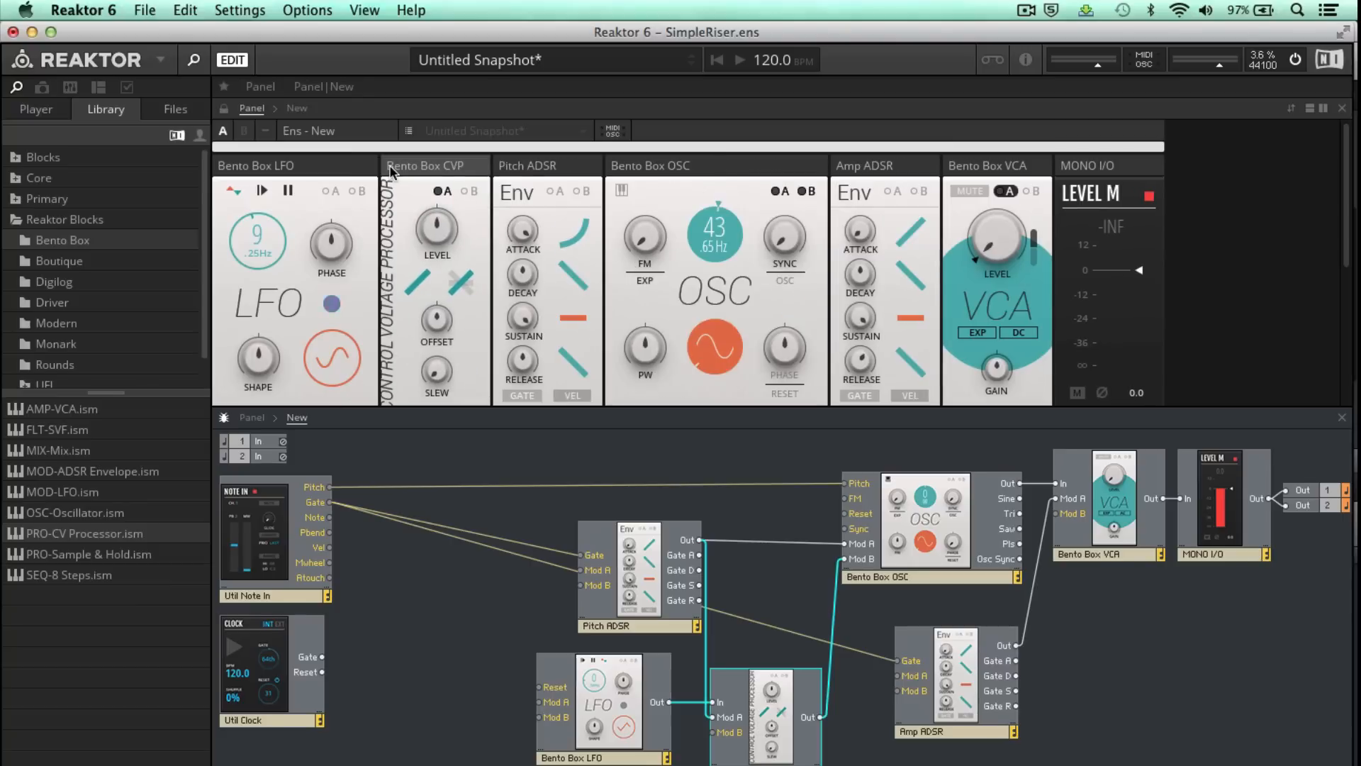
click(442, 193)
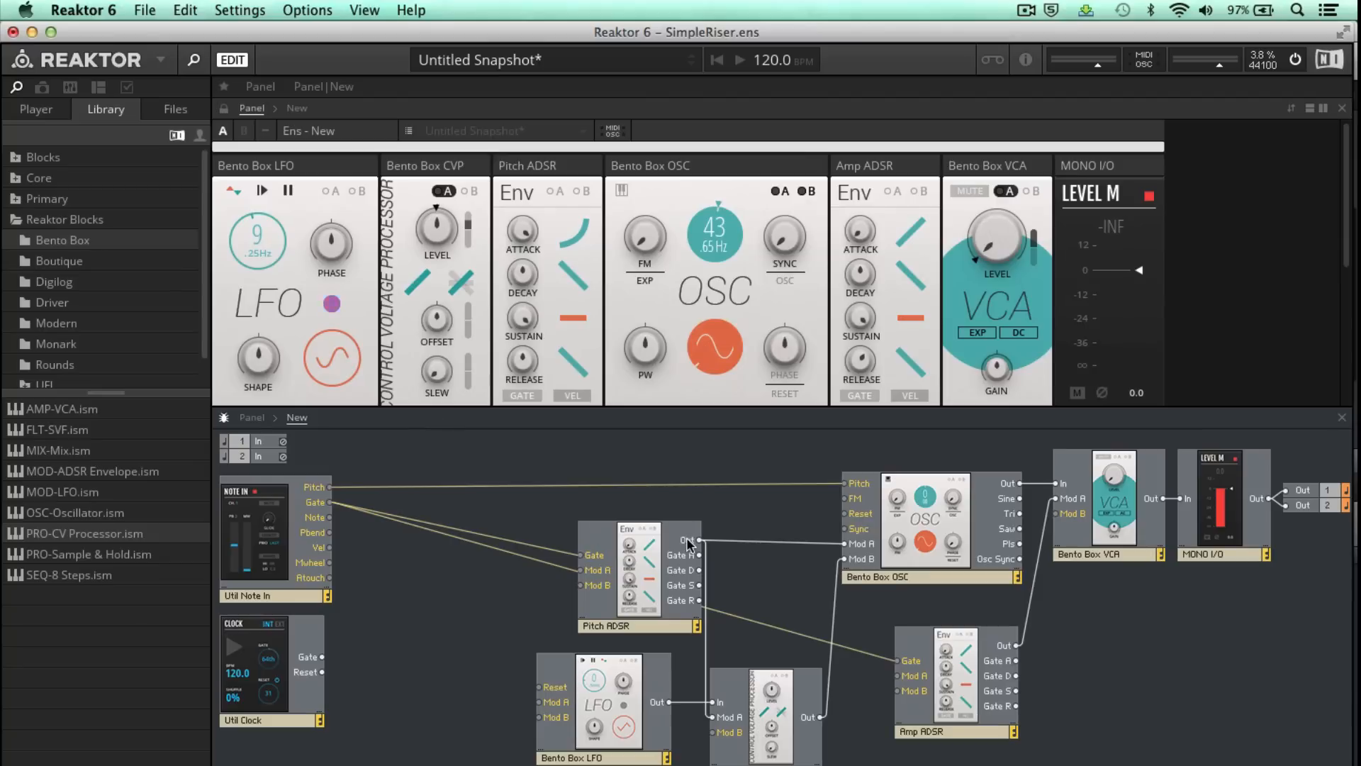
Connect the Pitch ADSR Out to the LFO's Mod A and raise the Mod A modulation depth of the LFO rate.
drag(697, 543, 555, 709)
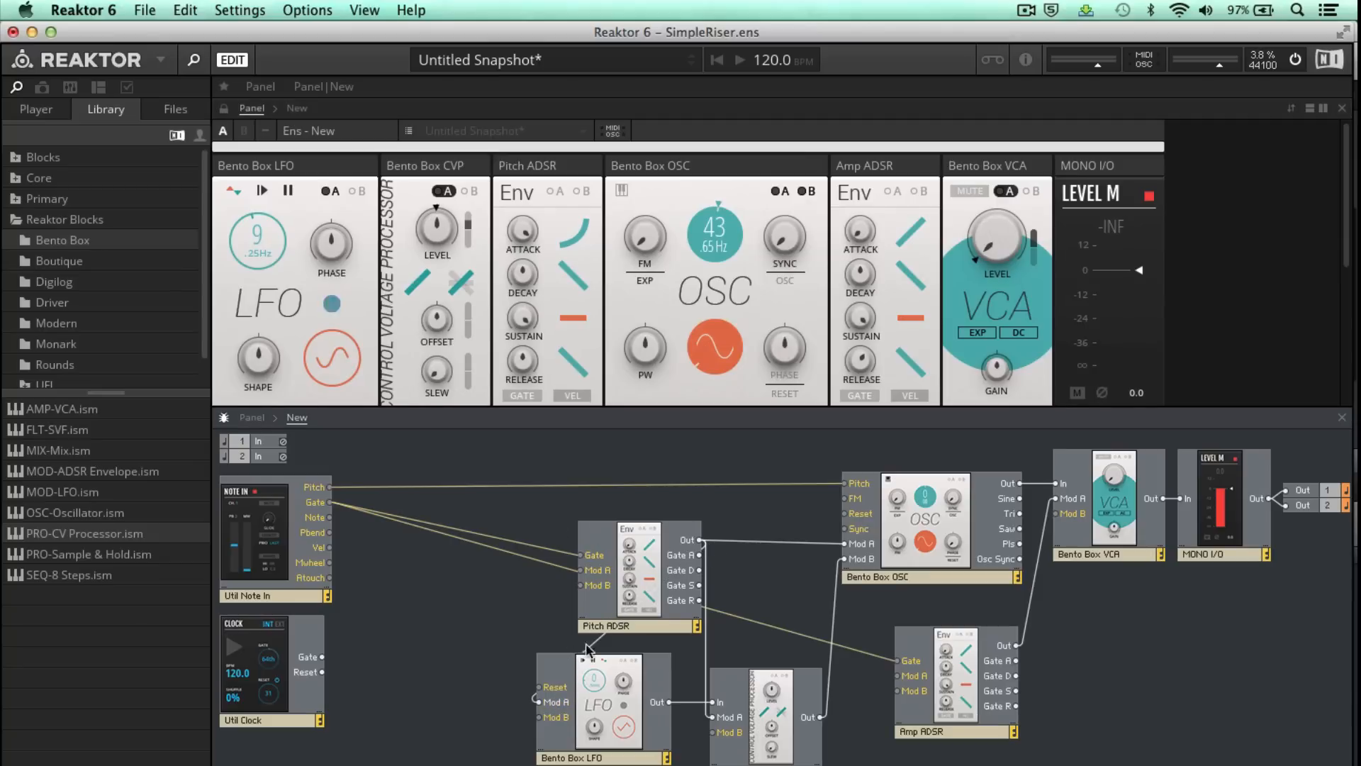
click(331, 191)
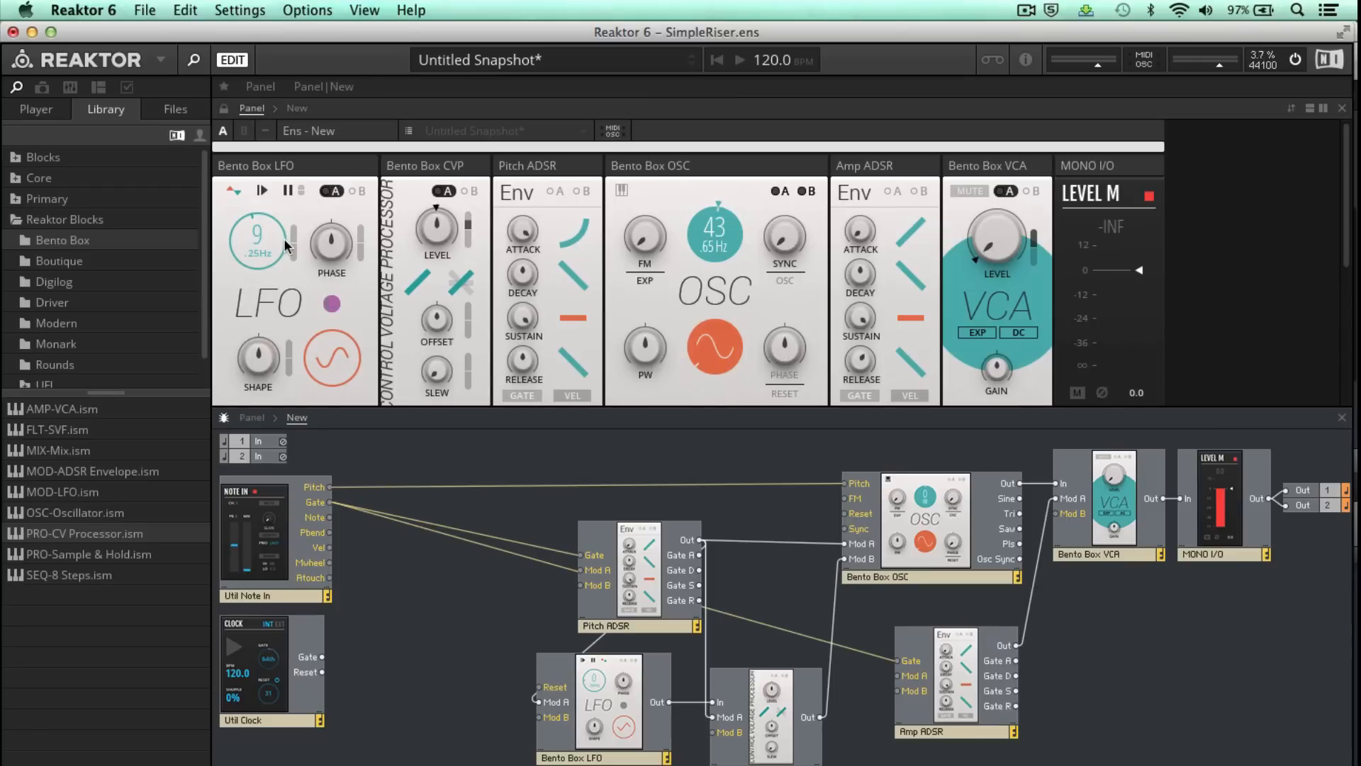
drag(294, 253, 295, 198)
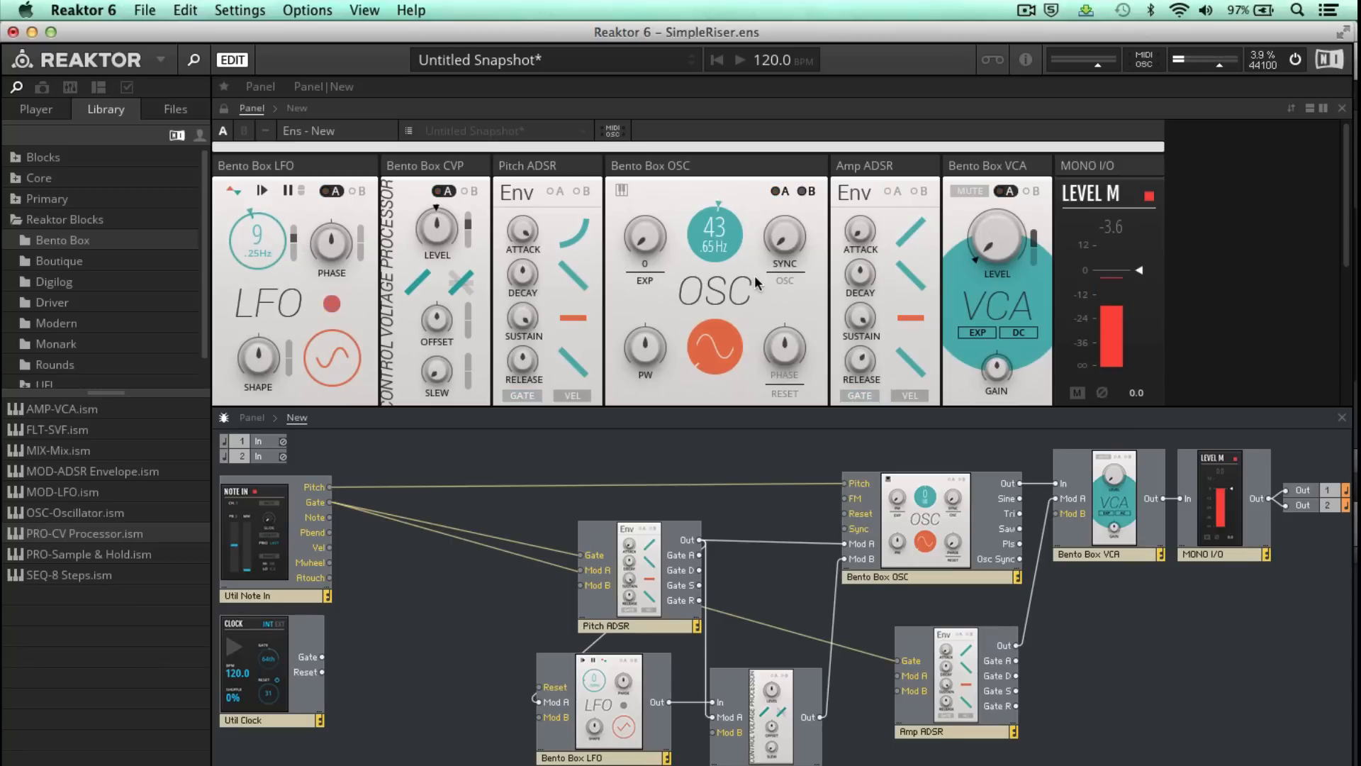
Switch the oscillator's waveform to pulse with its Mod A amounts shown, and slightly lower the mono output level.
click(783, 191)
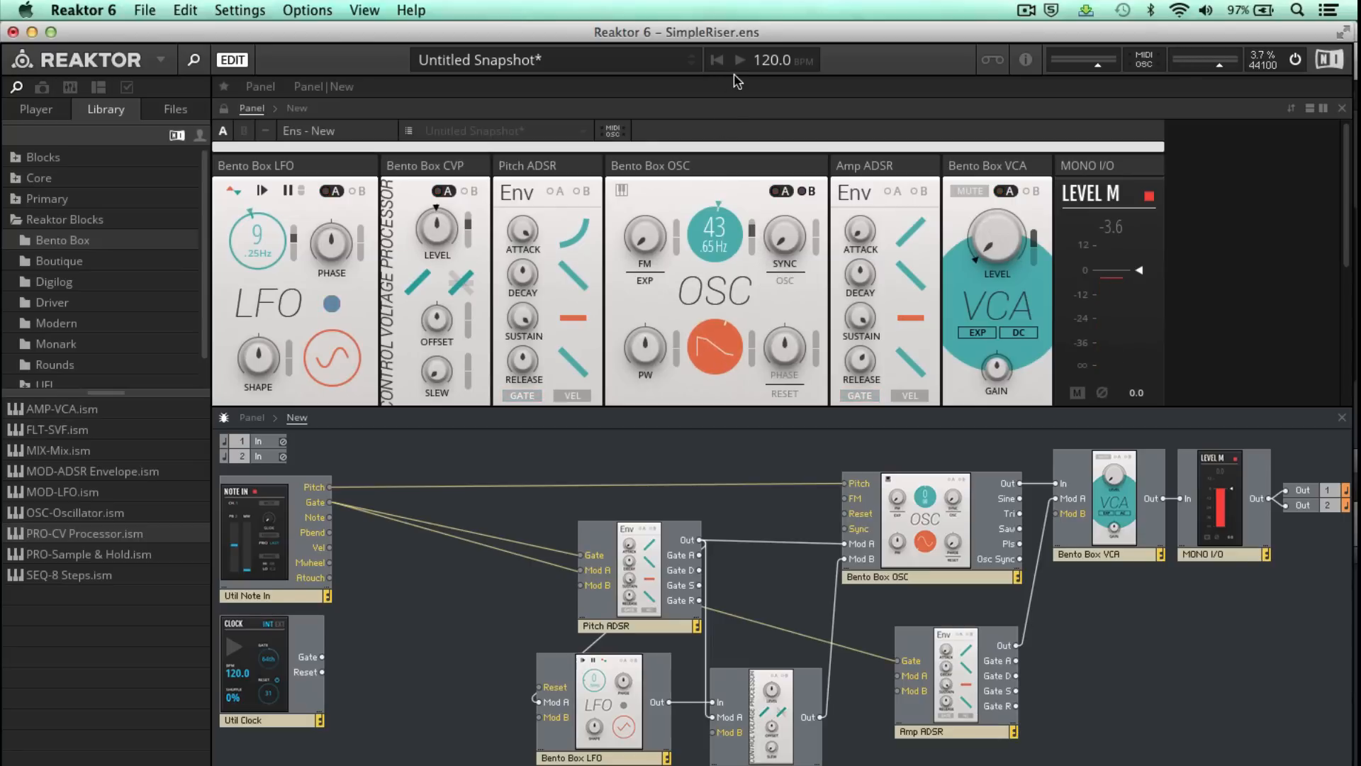
click(730, 347)
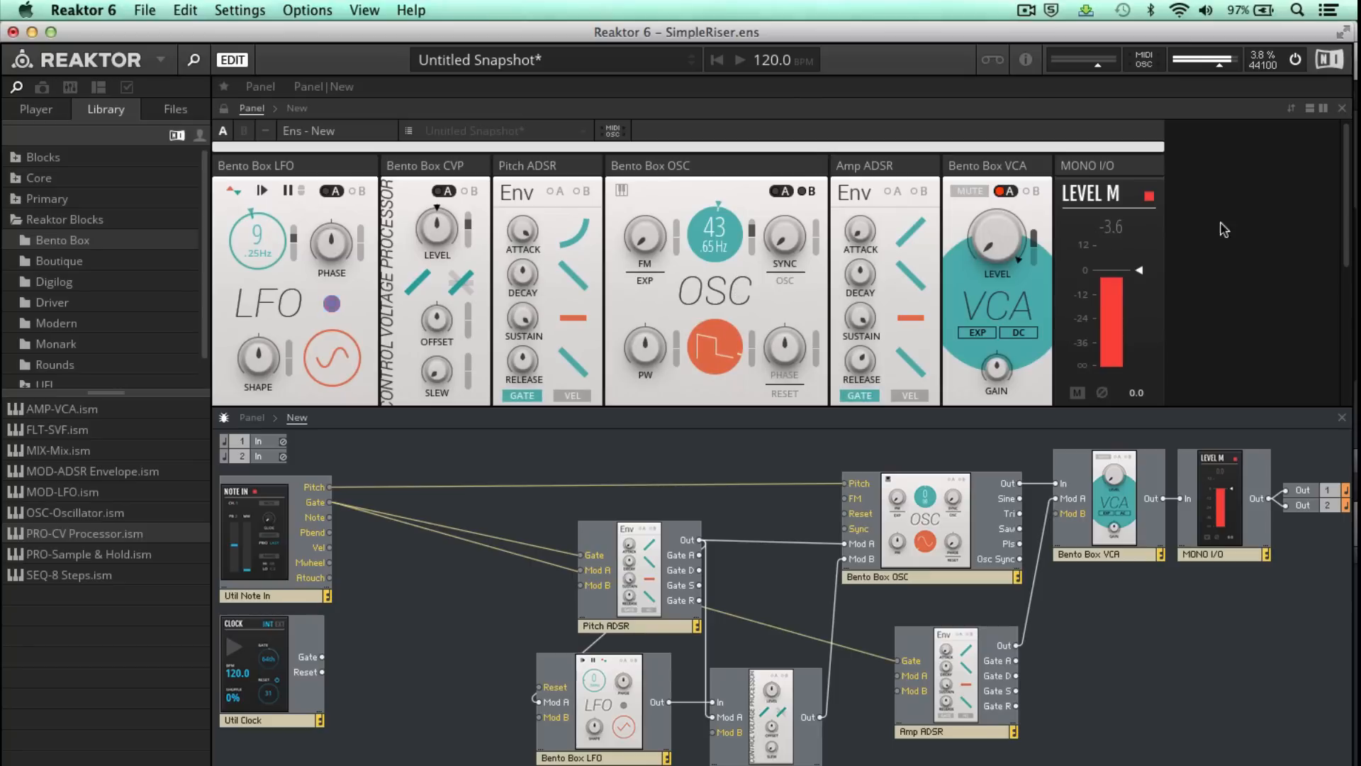
drag(1140, 275, 1141, 284)
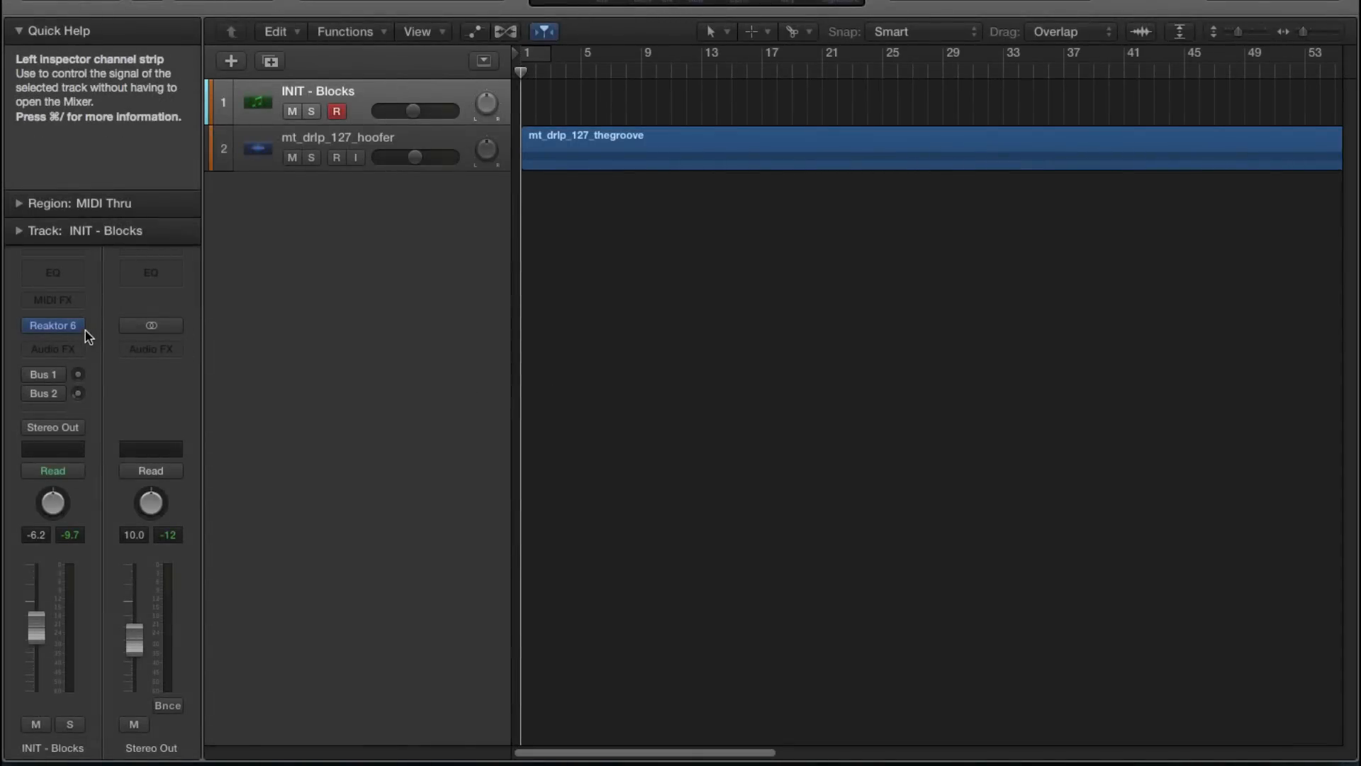
Switch to Logic Pro, choose the stereo Reaktor 6 instrument for the INIT - Blocks track and open its plug-in window.
click(76, 327)
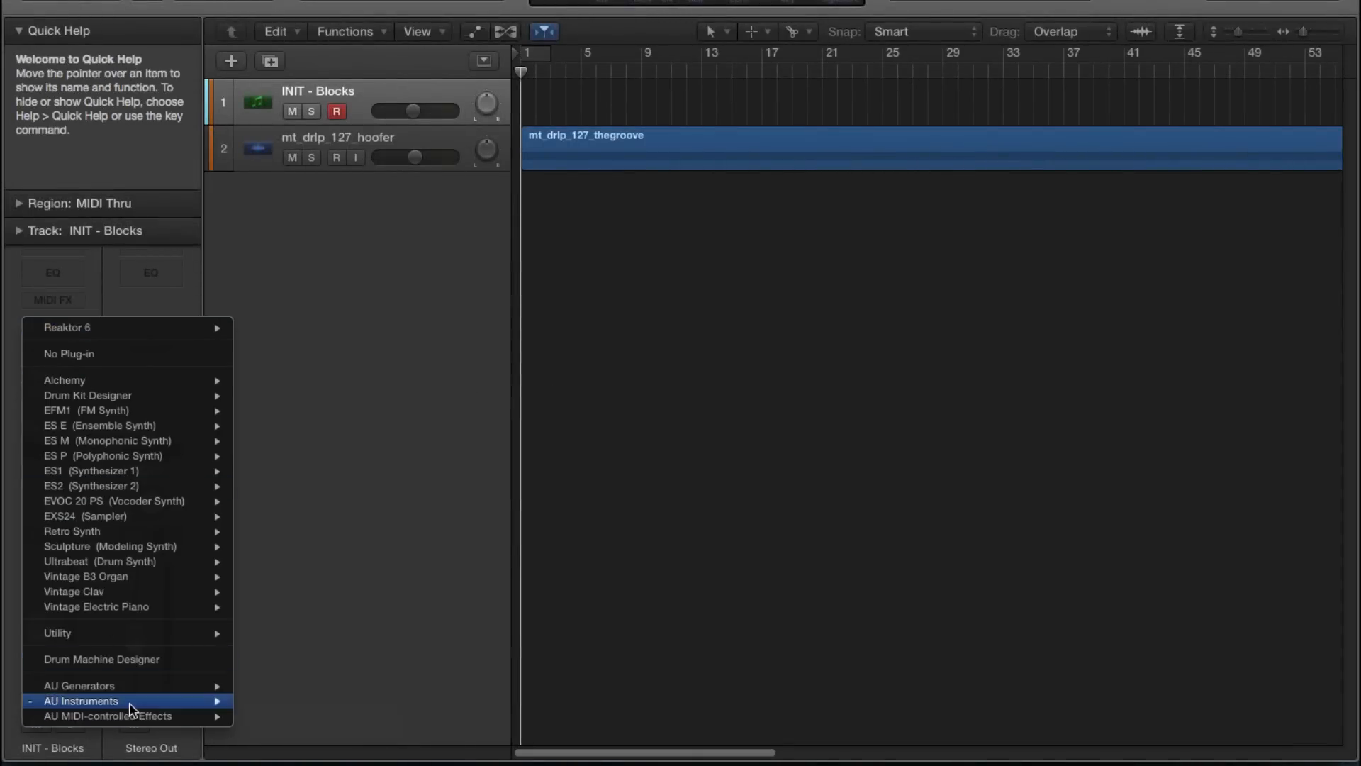
mouse_move(132, 704)
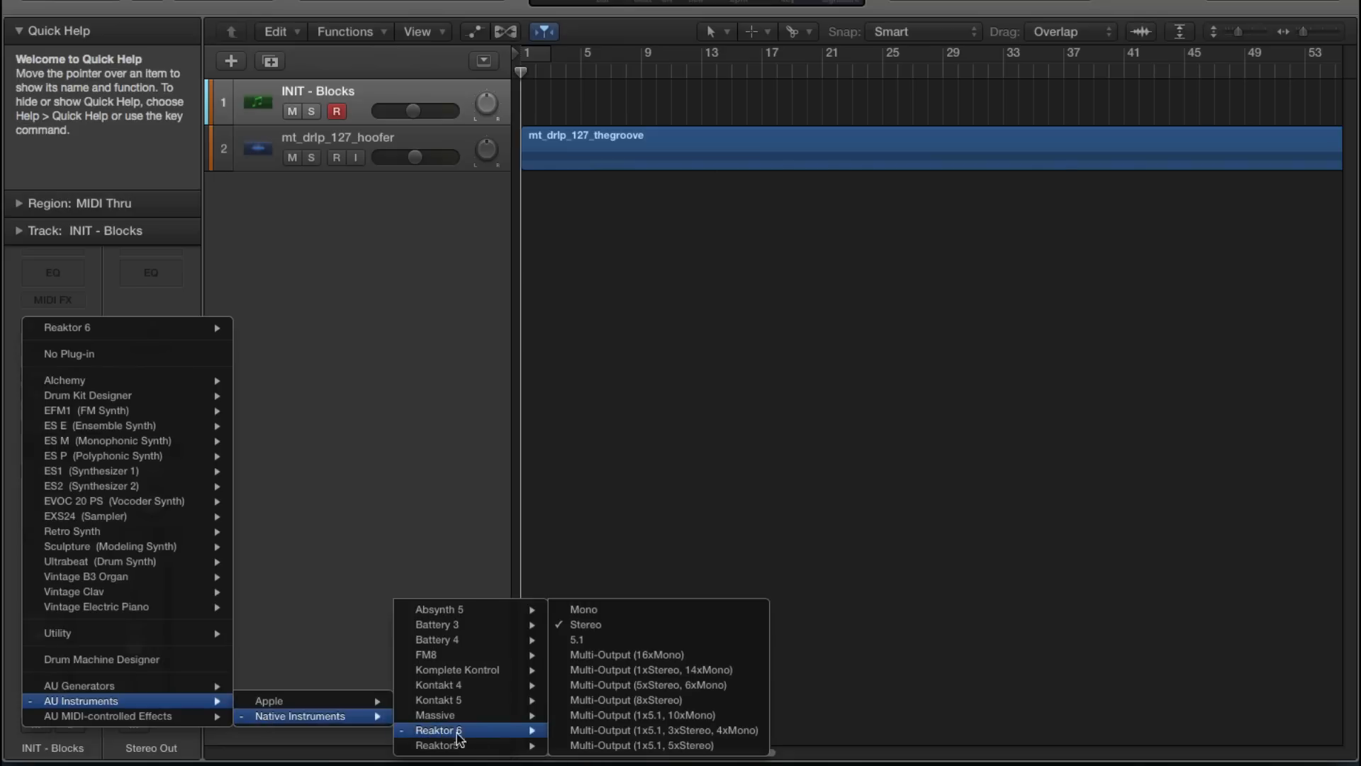
click(691, 627)
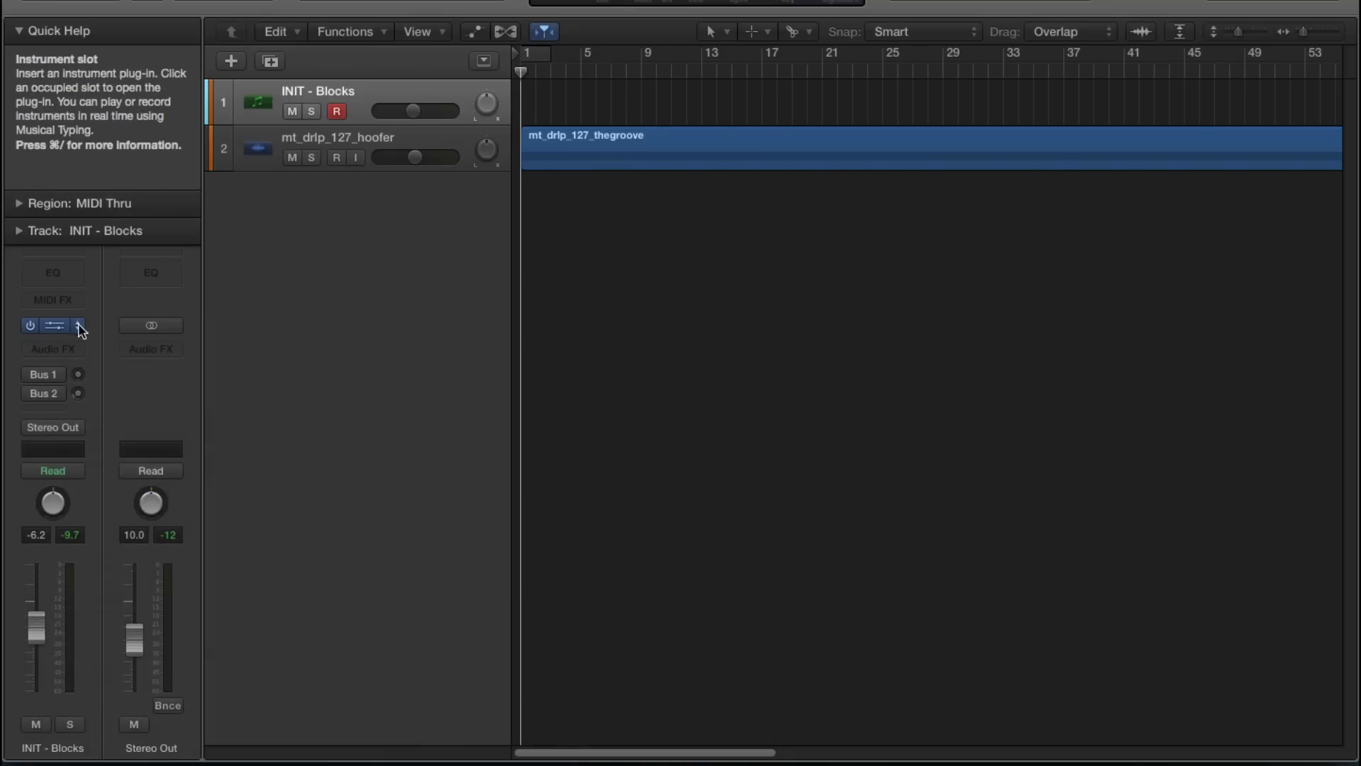
click(56, 328)
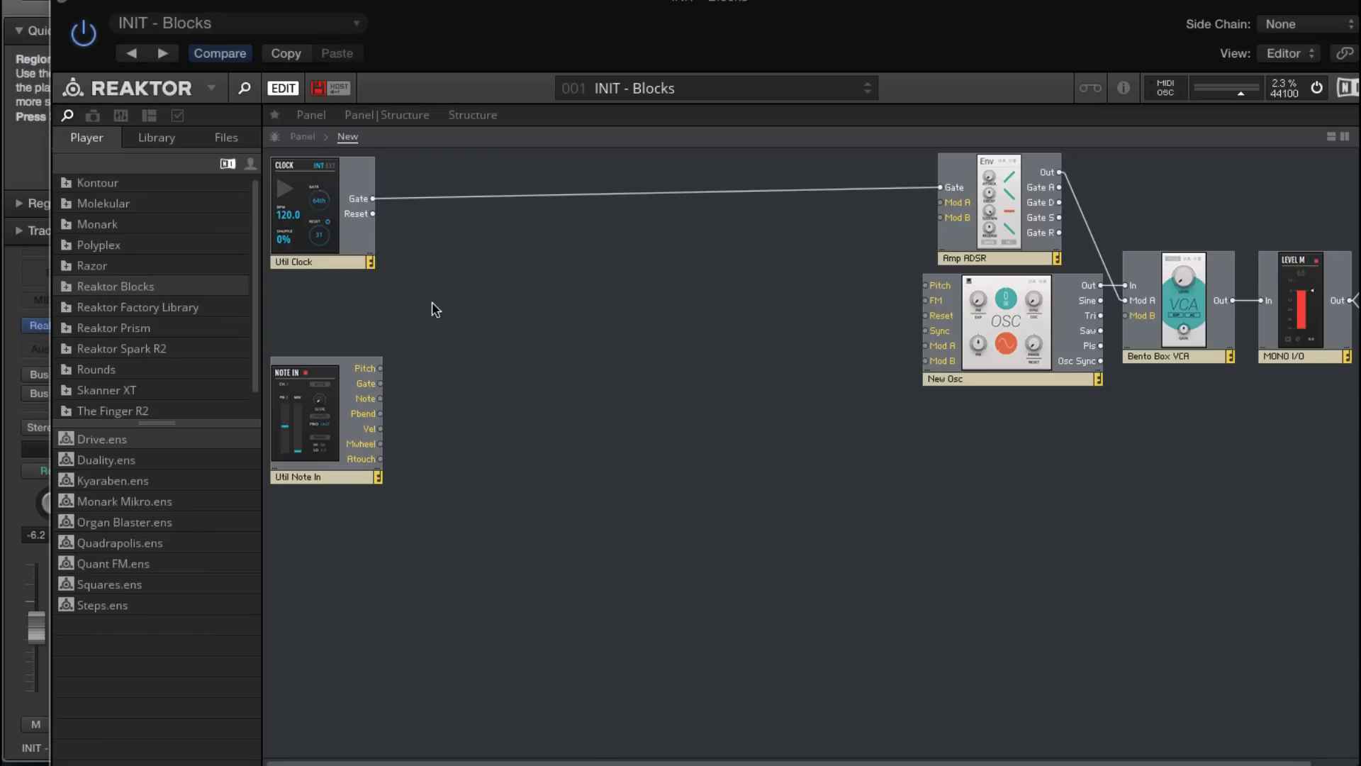
Shift the Amp ADSR block slightly so it sits just above the New Osc block.
click(1007, 368)
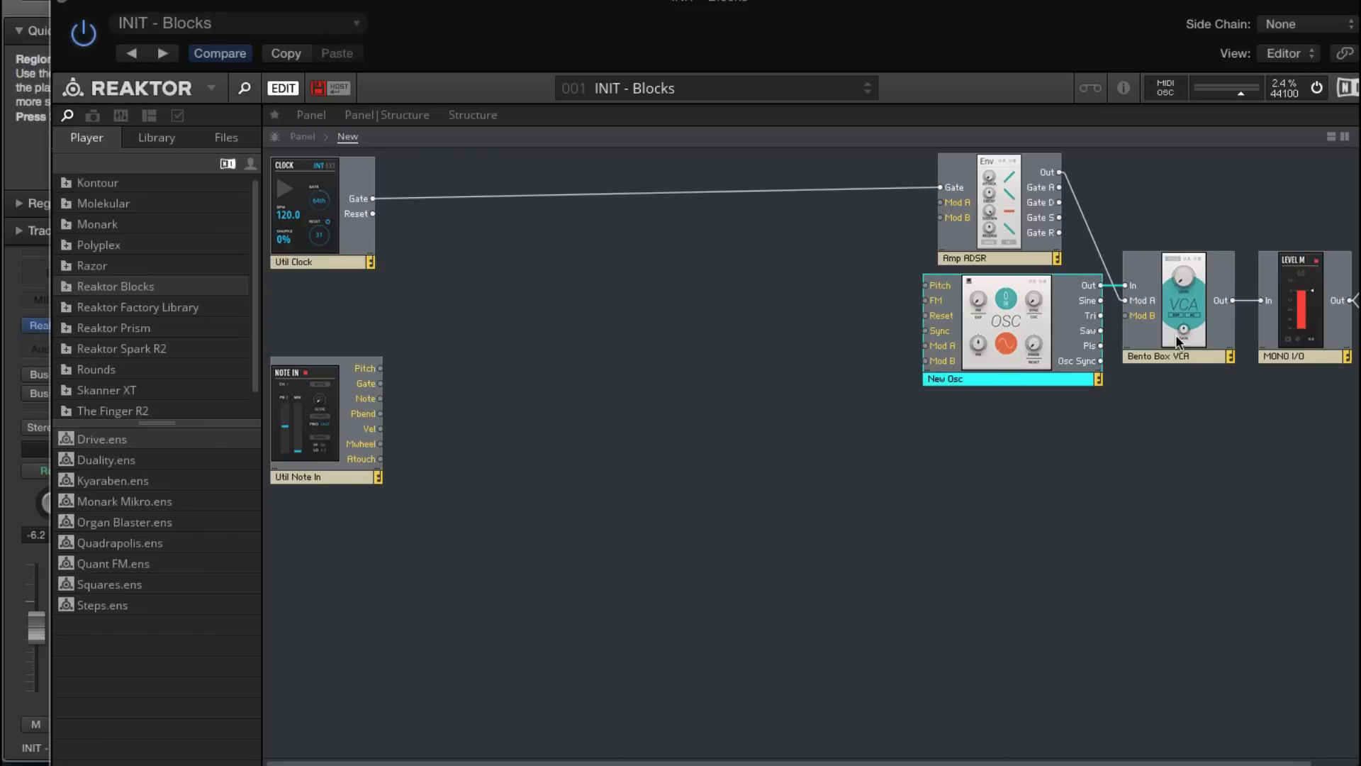
click(1016, 258)
drag(1015, 259, 1022, 263)
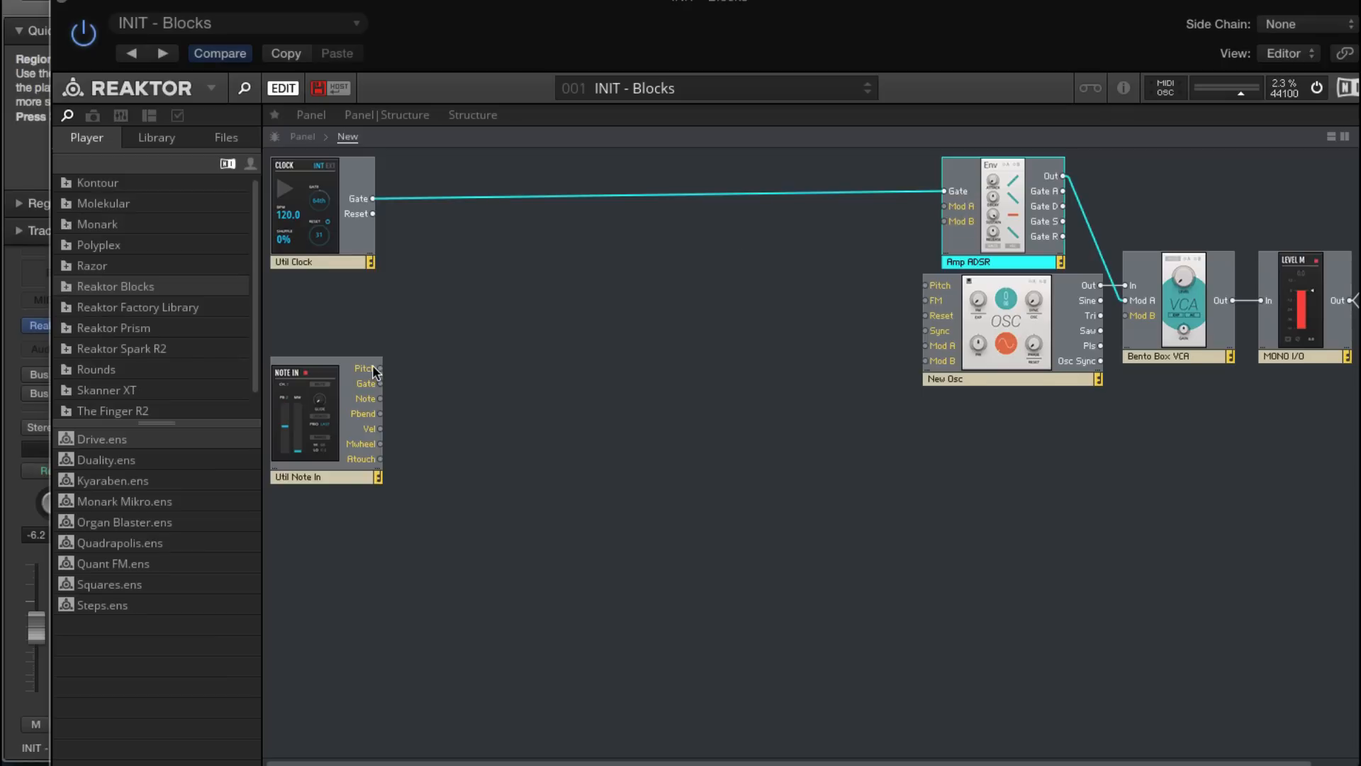
Add the MIX-CV Mix block from the Reaktor Blocks Util library, connect its Out to the New Osc Pitch input and place it beside the oscillator.
click(154, 137)
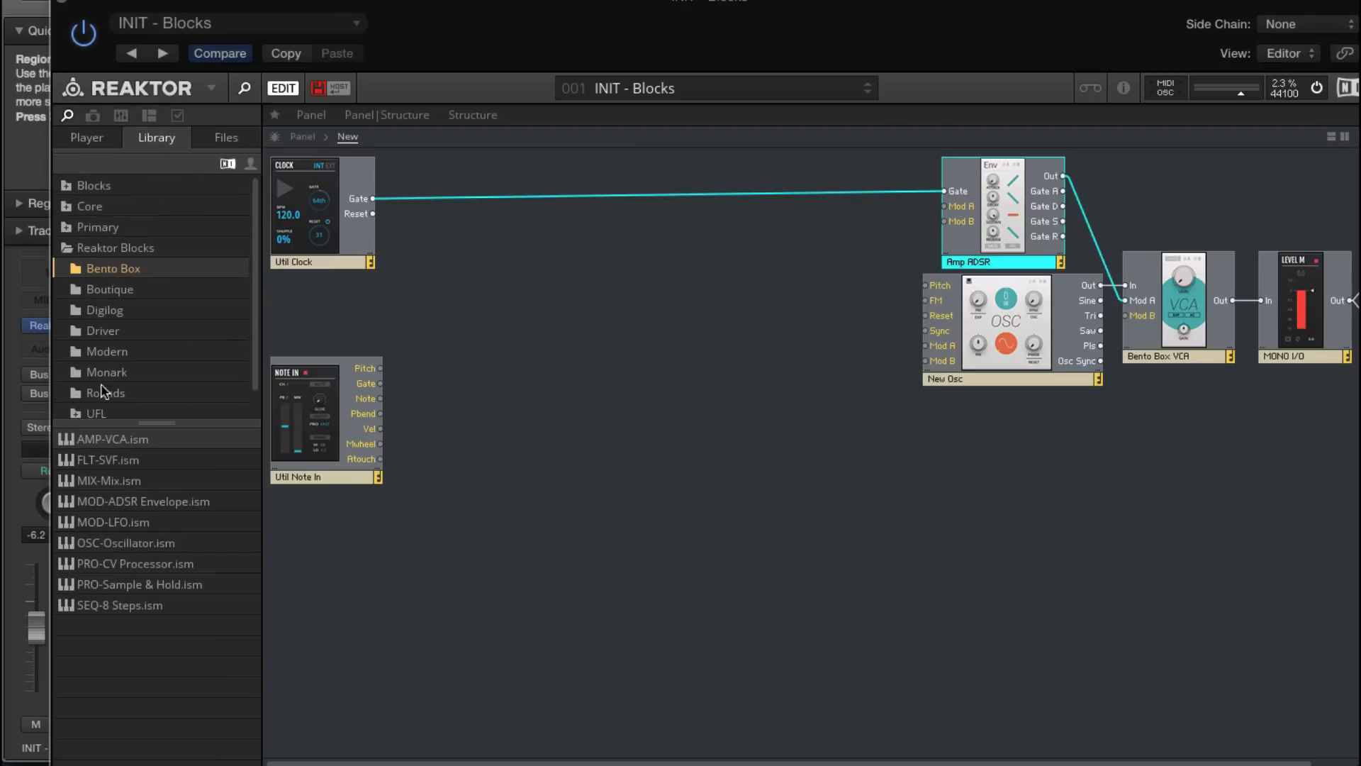
scroll(256, 375, down, 1)
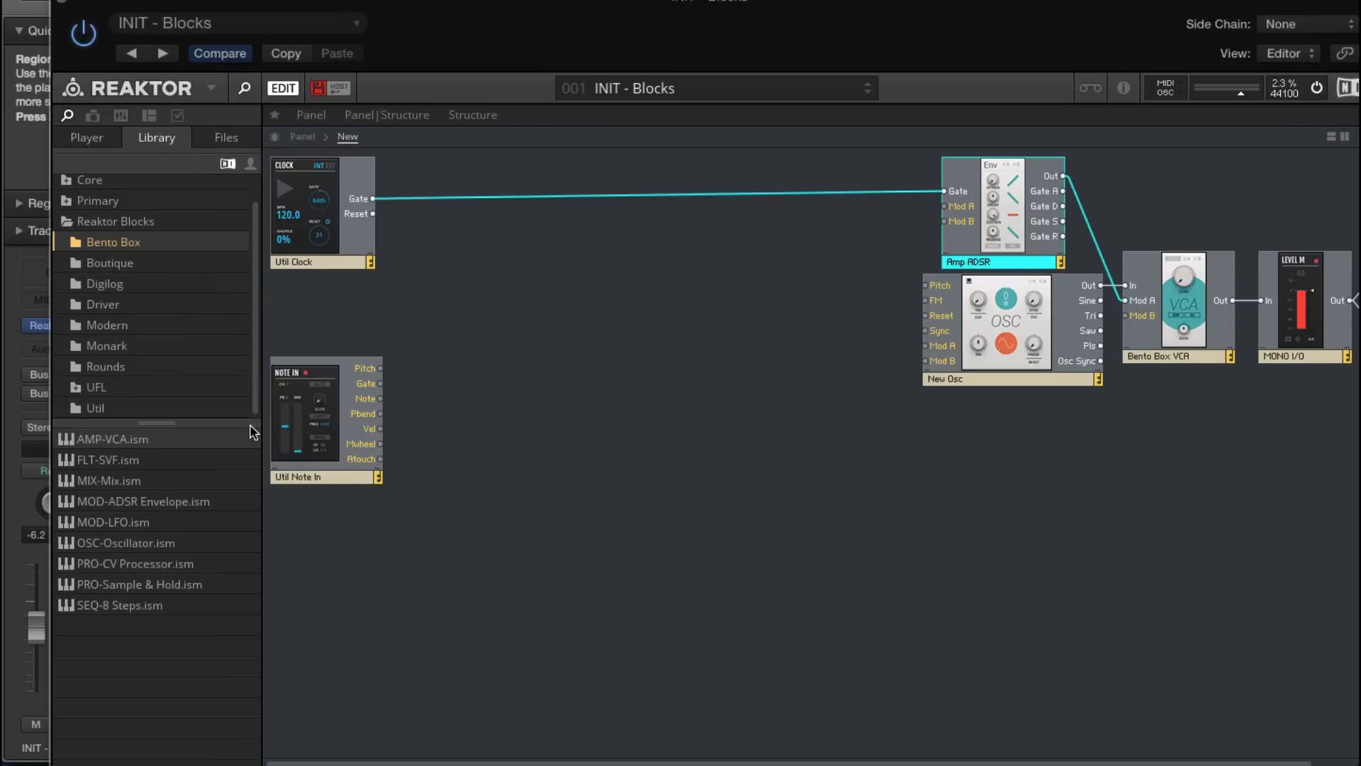
click(128, 408)
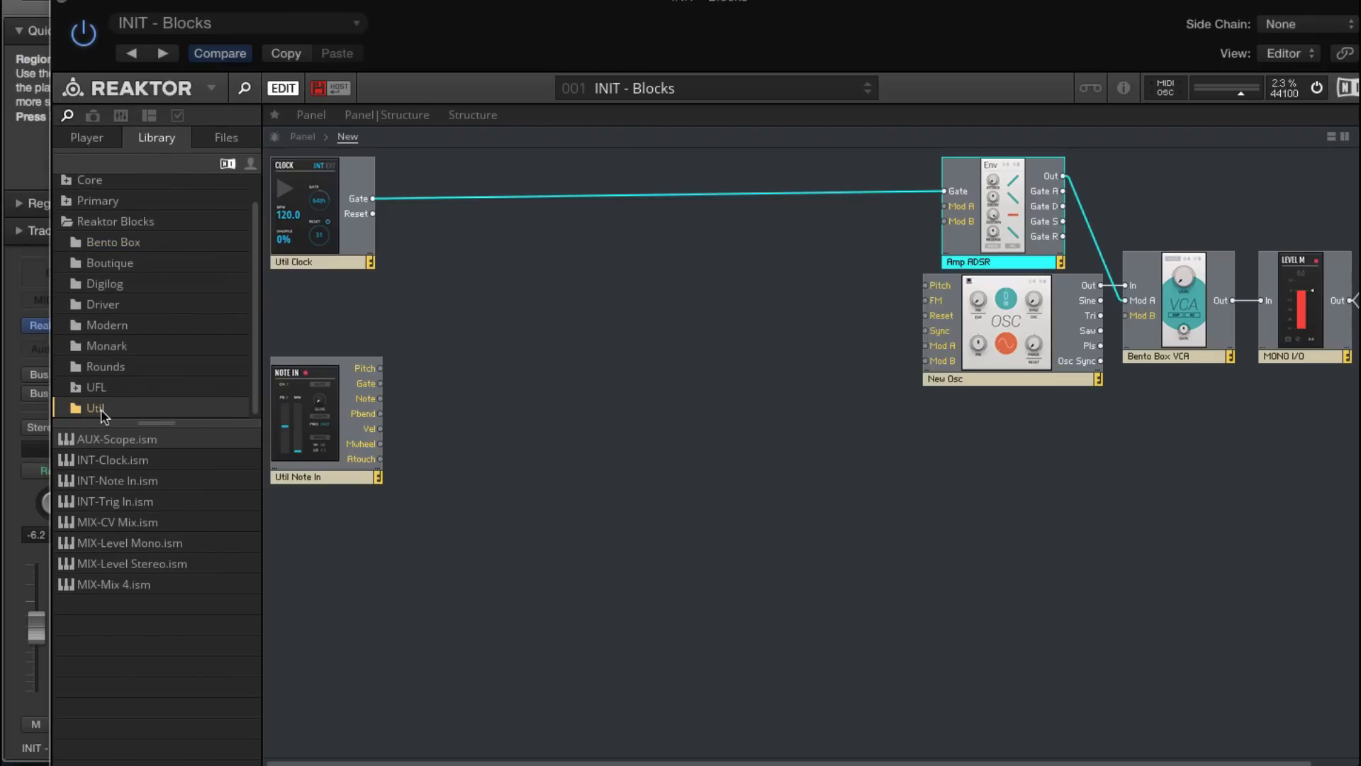
click(106, 527)
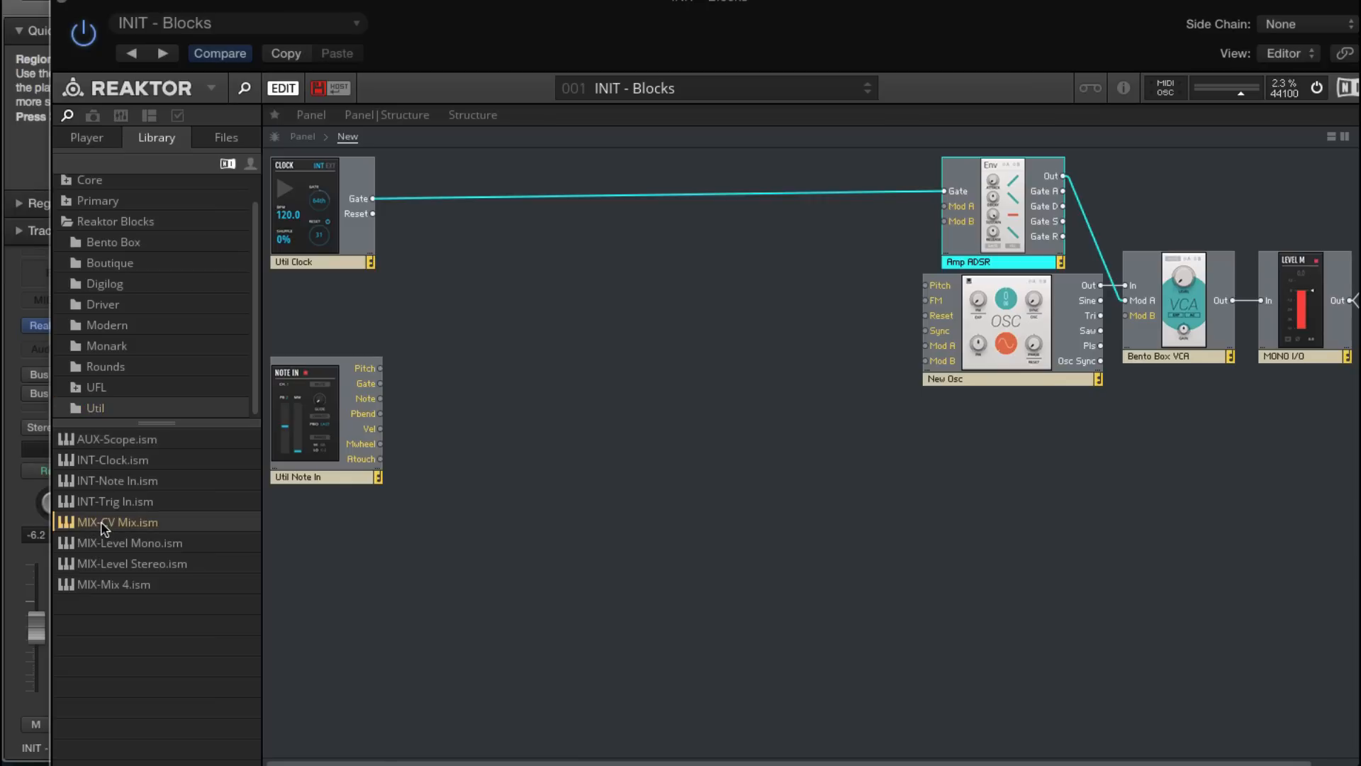
drag(101, 526, 702, 301)
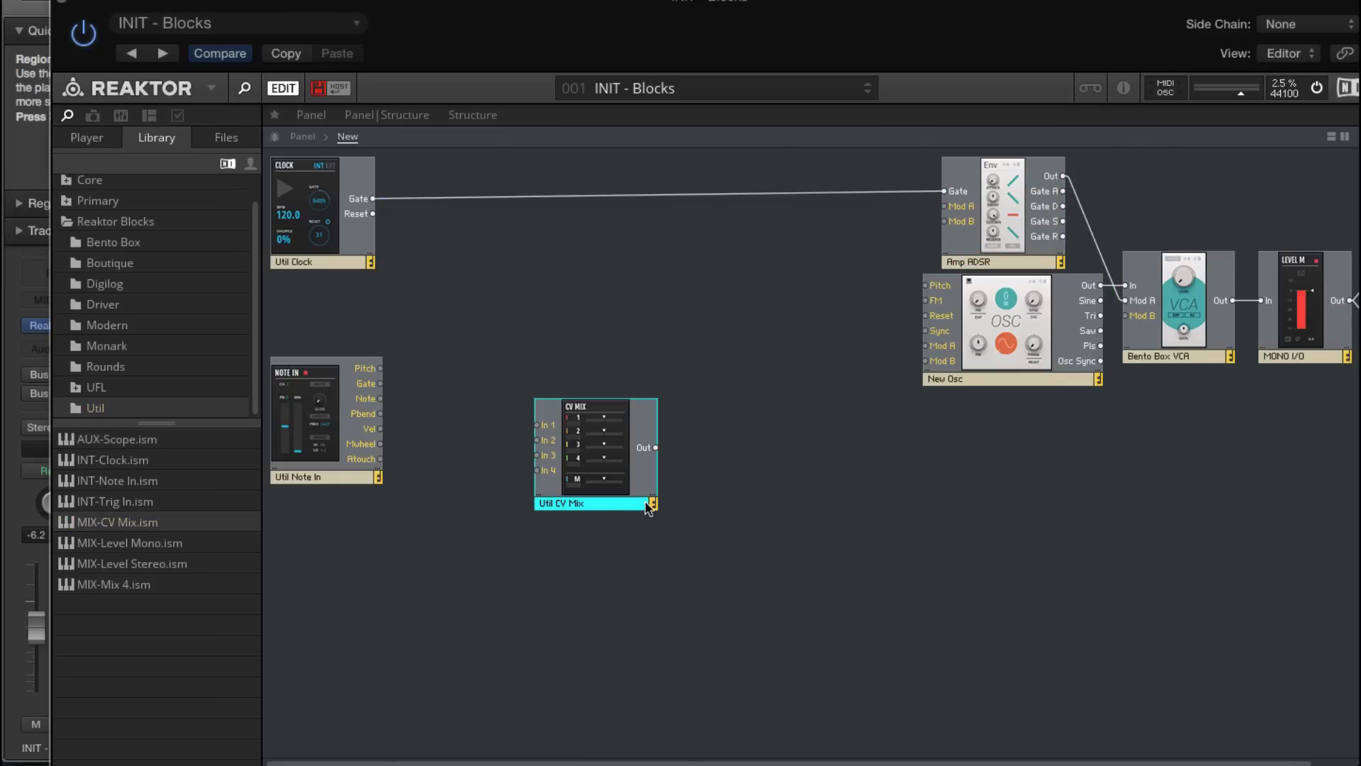
drag(647, 505, 767, 370)
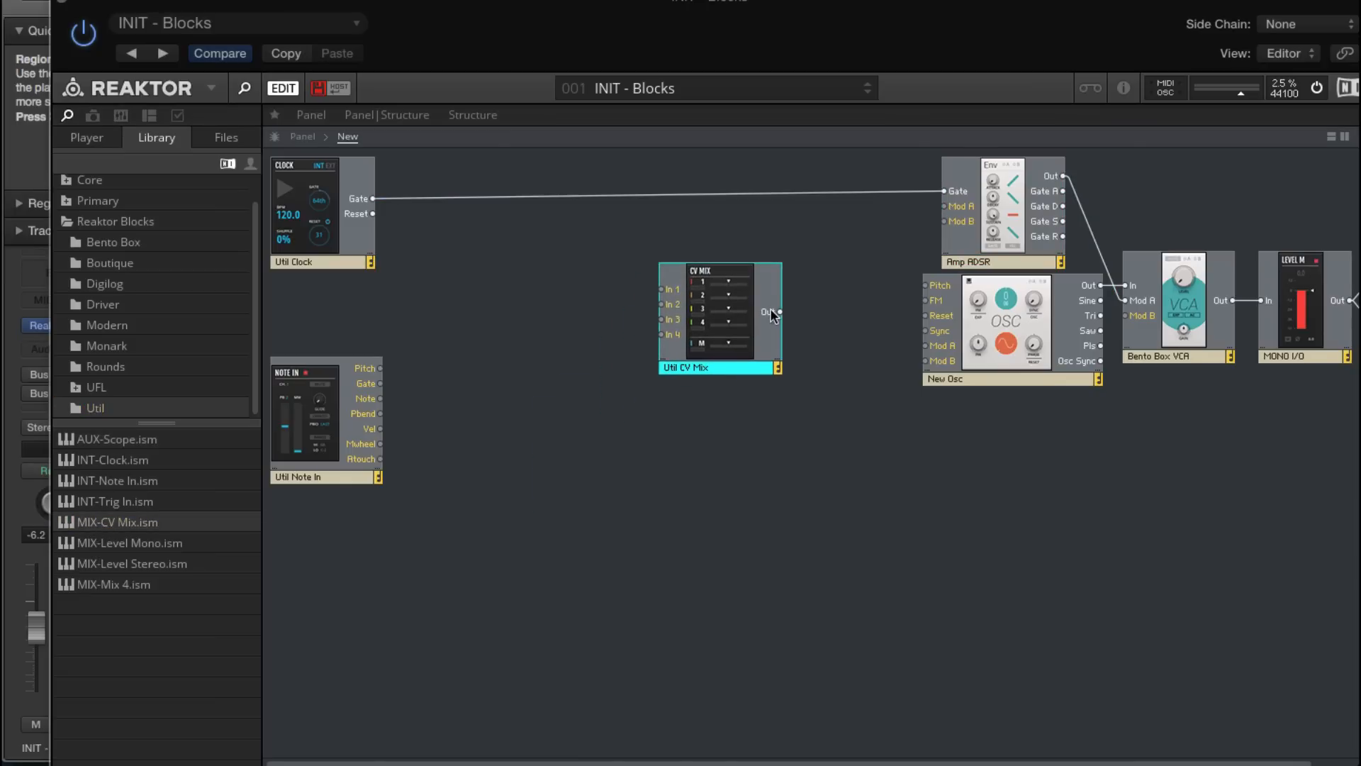
drag(780, 312, 926, 285)
drag(742, 372, 810, 344)
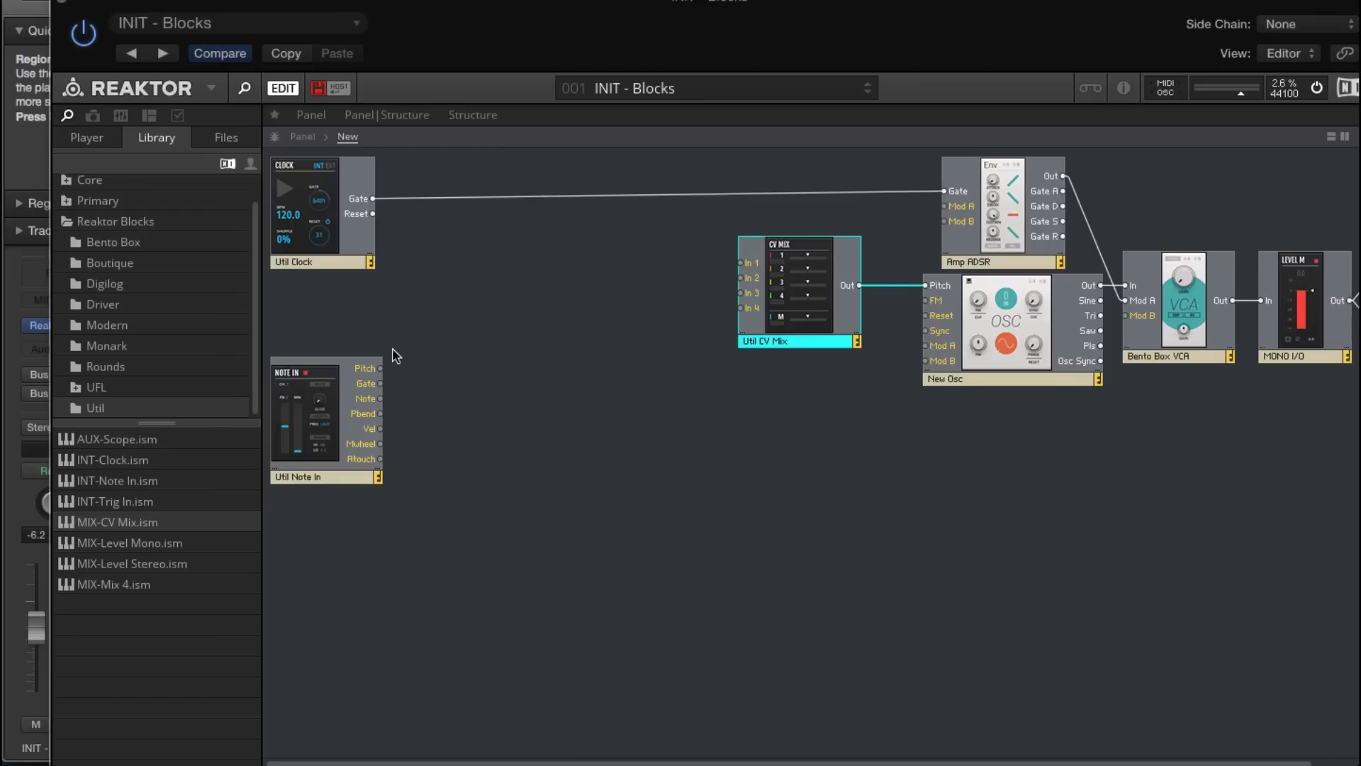
Add the Bento Box MOD-LFO and MOD-ADSR Envelope blocks between Note In and CV Mix, with the LFO above the envelope.
click(119, 245)
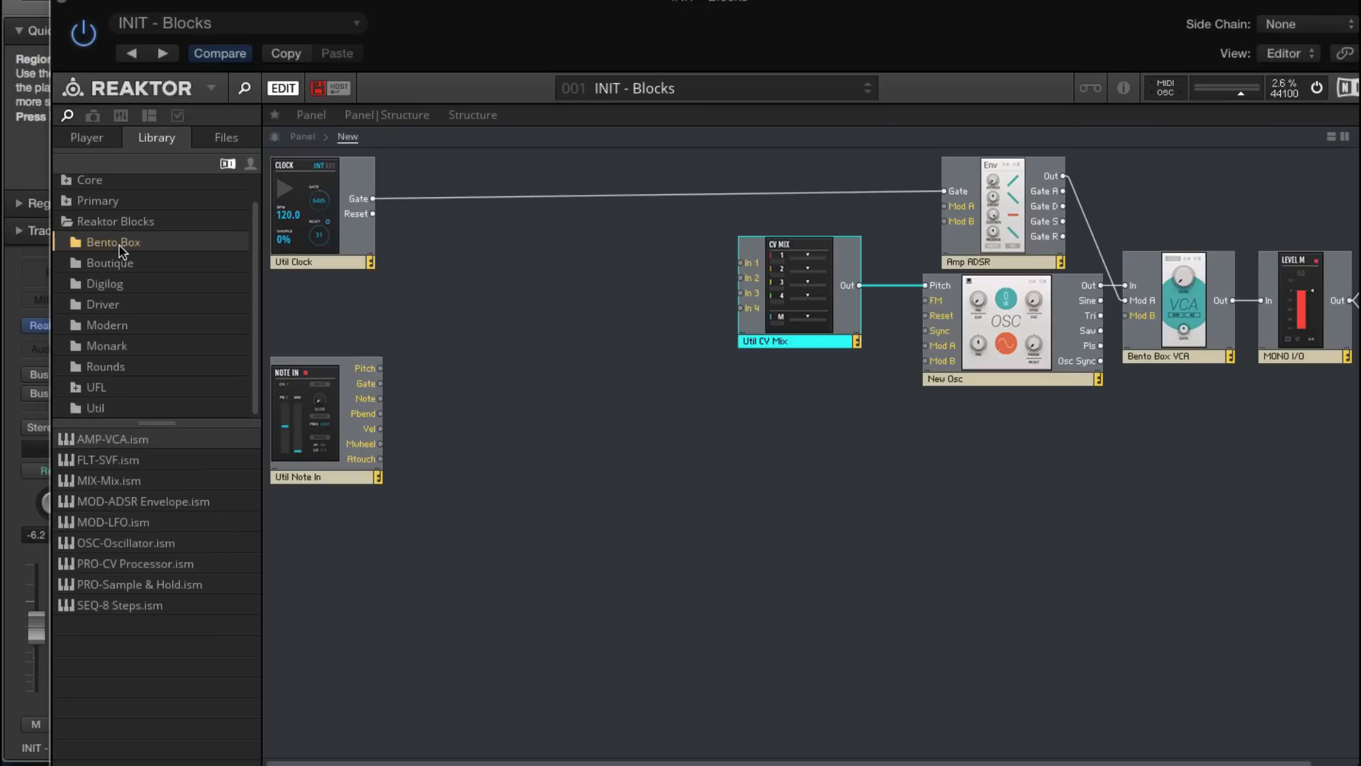
drag(103, 530, 496, 288)
drag(115, 505, 605, 574)
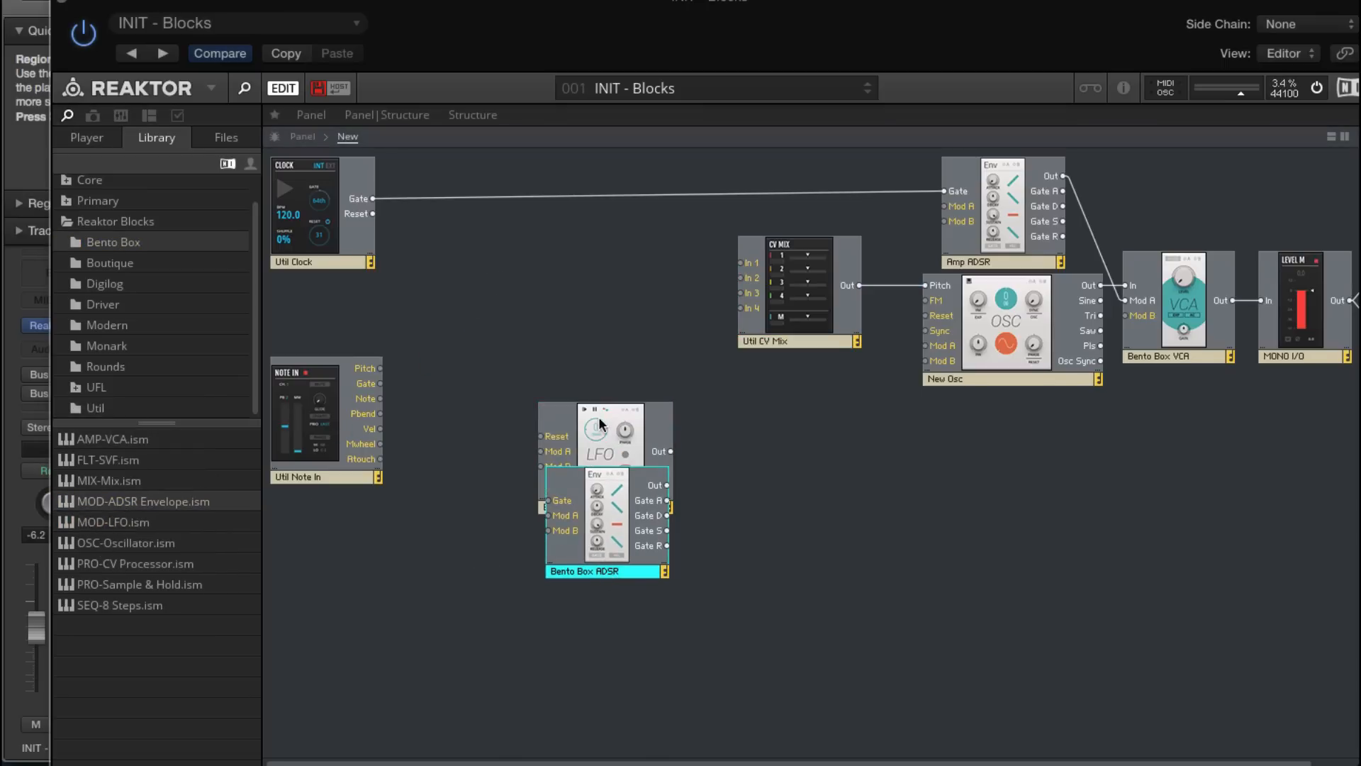
drag(604, 411, 607, 298)
drag(610, 567, 608, 521)
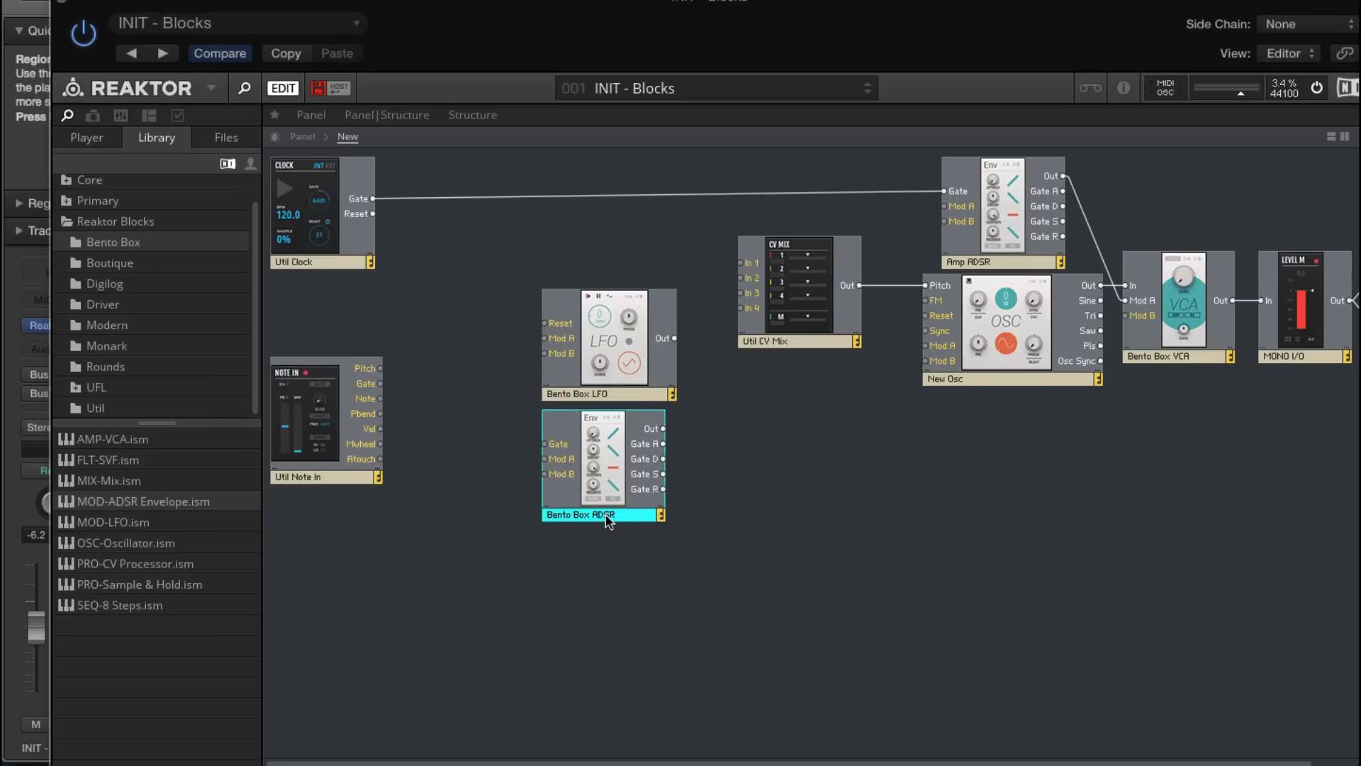
Connect the clock's Gate to CV Mix In 1 and the LFO Out to In 2, nudging the LFO block up and away from the mixer.
drag(370, 200, 743, 263)
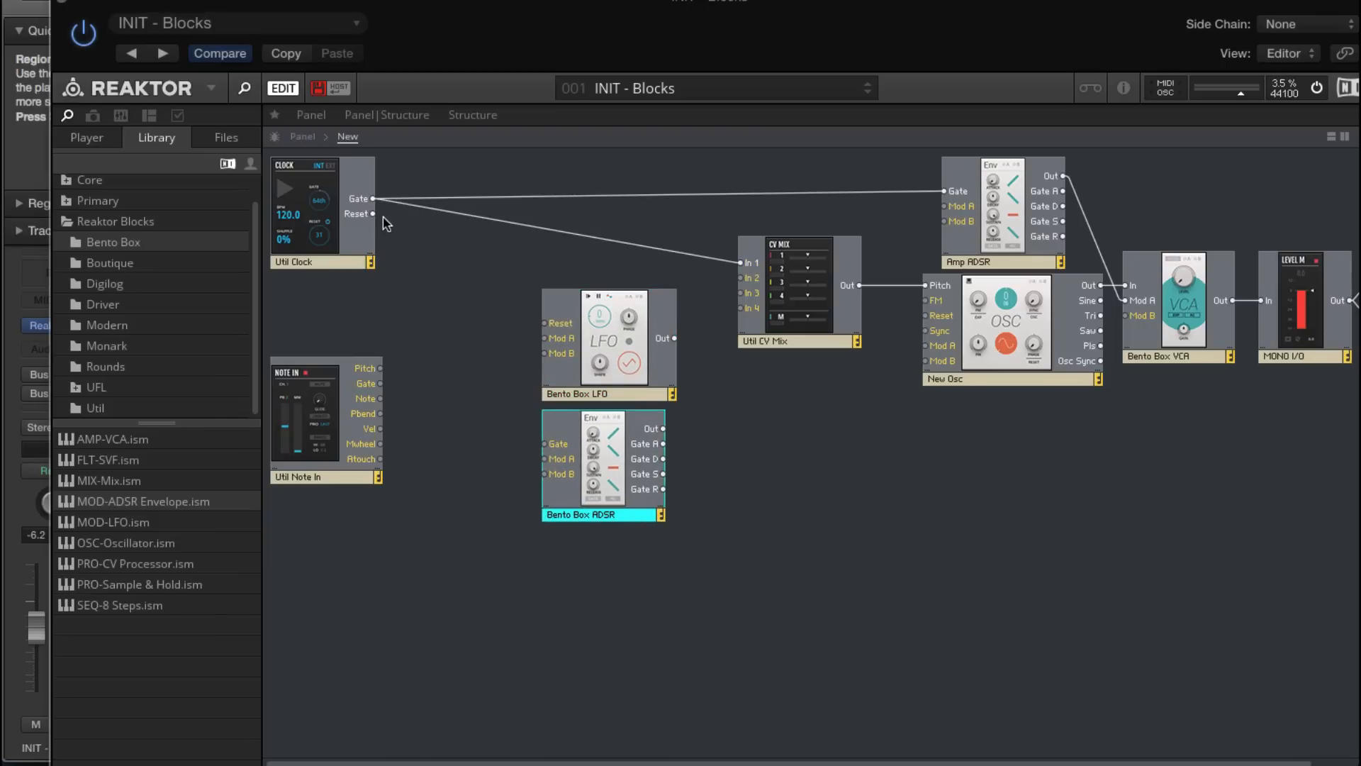
drag(673, 341, 741, 278)
drag(621, 389, 605, 363)
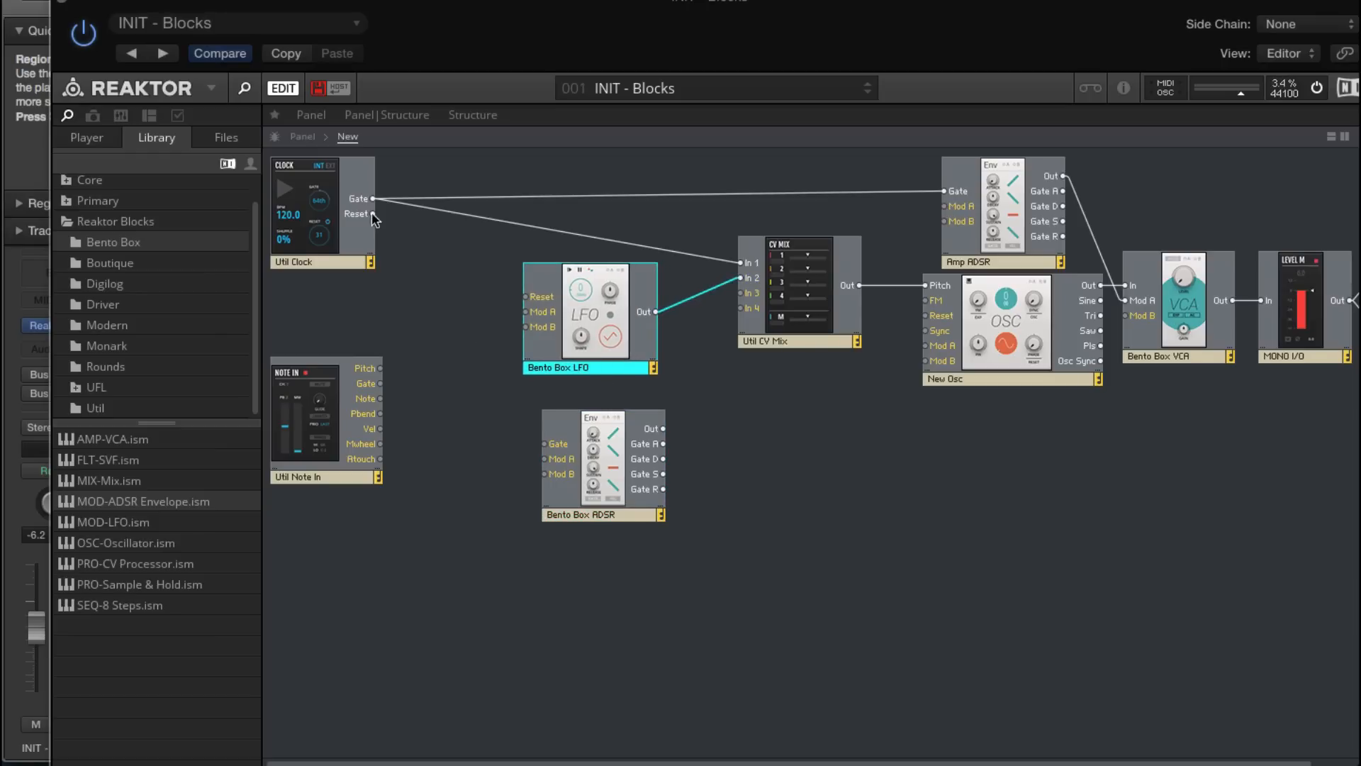
Connect the clock's Reset to the Bento Box ADSR Gate, then wire the ADSR Out to CV Mix In 3 and Note In's Mwheel to In 4.
drag(434, 305, 543, 445)
drag(567, 518, 548, 499)
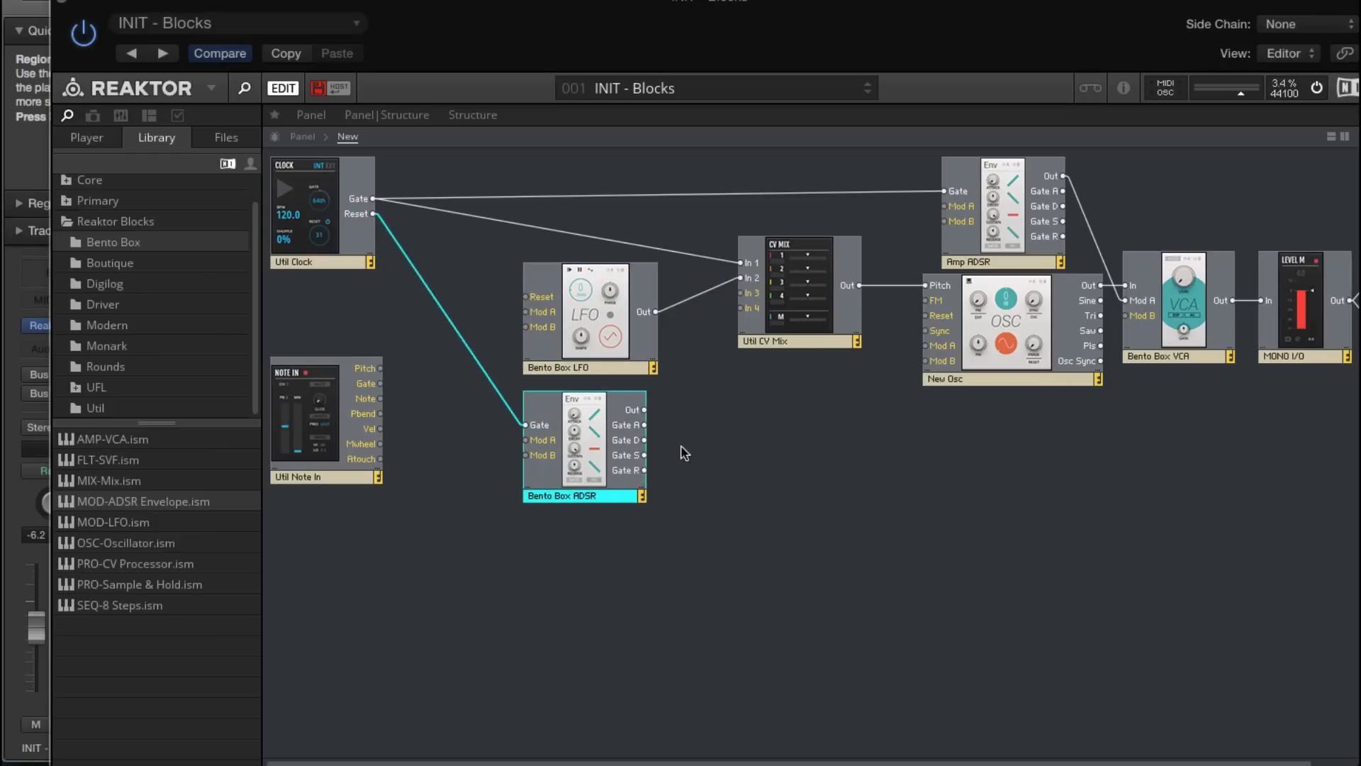
drag(638, 410, 748, 296)
drag(381, 444, 745, 314)
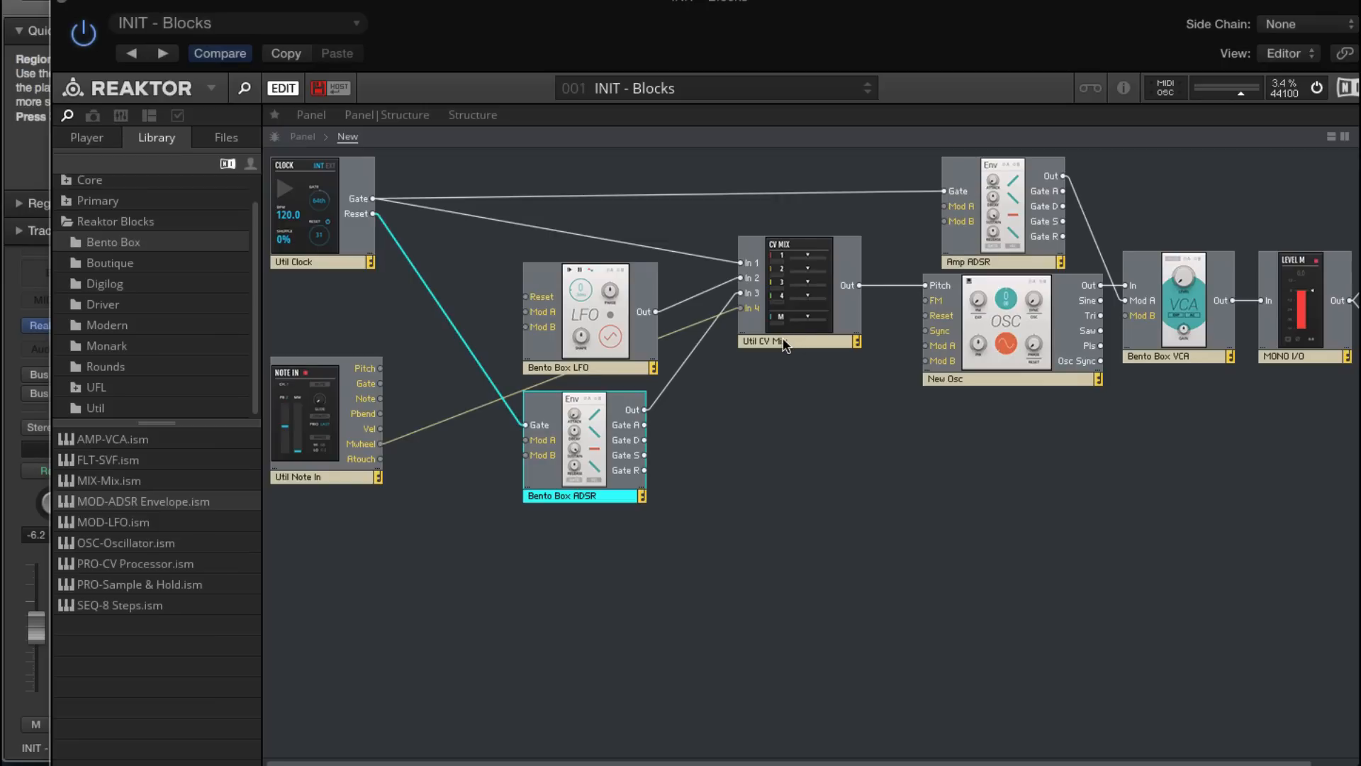
In the panel view, raise CV Mix's master level to maximum and channel 1 slightly above centre while auditioning playback.
click(301, 135)
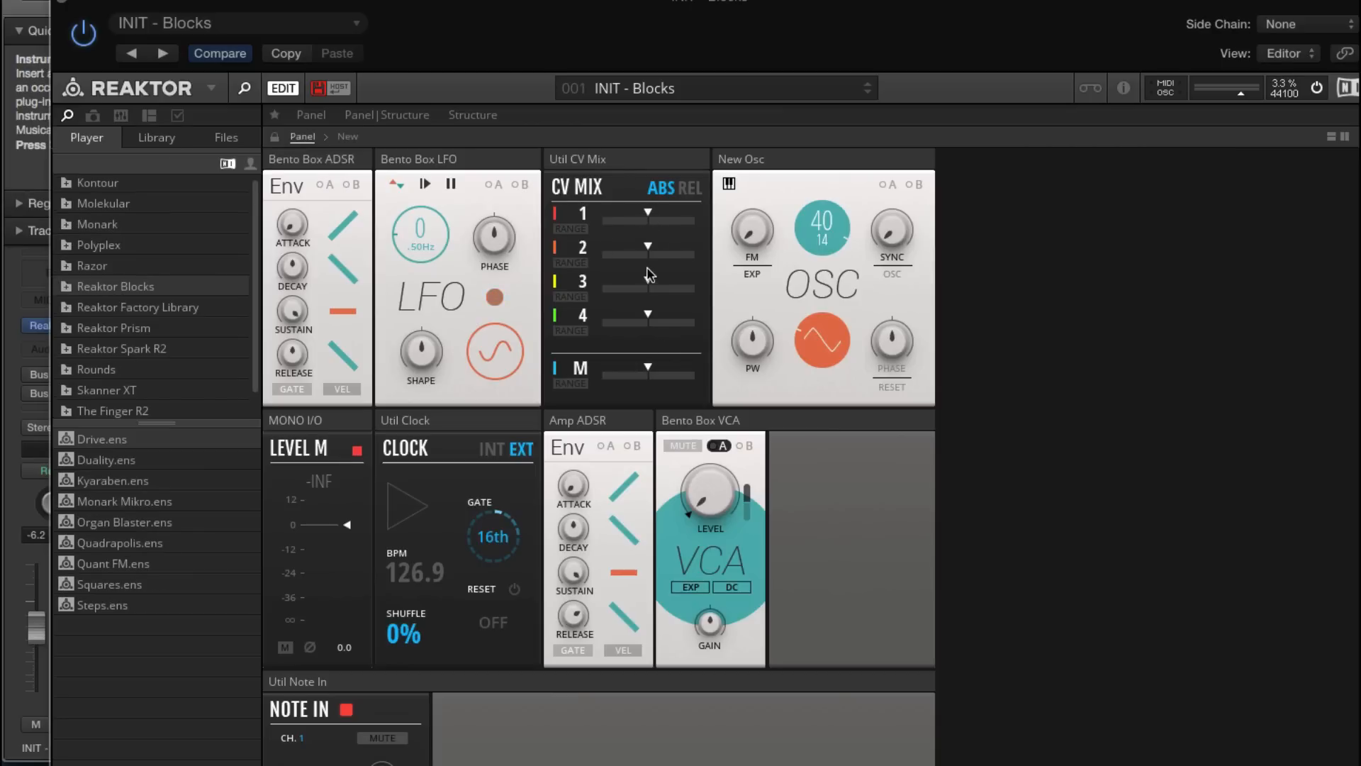
drag(649, 369, 710, 372)
key(space)
mouse_move(648, 213)
mouse_down()
mouse_move(695, 212)
mouse_move(580, 217)
mouse_move(667, 213)
mouse_up()
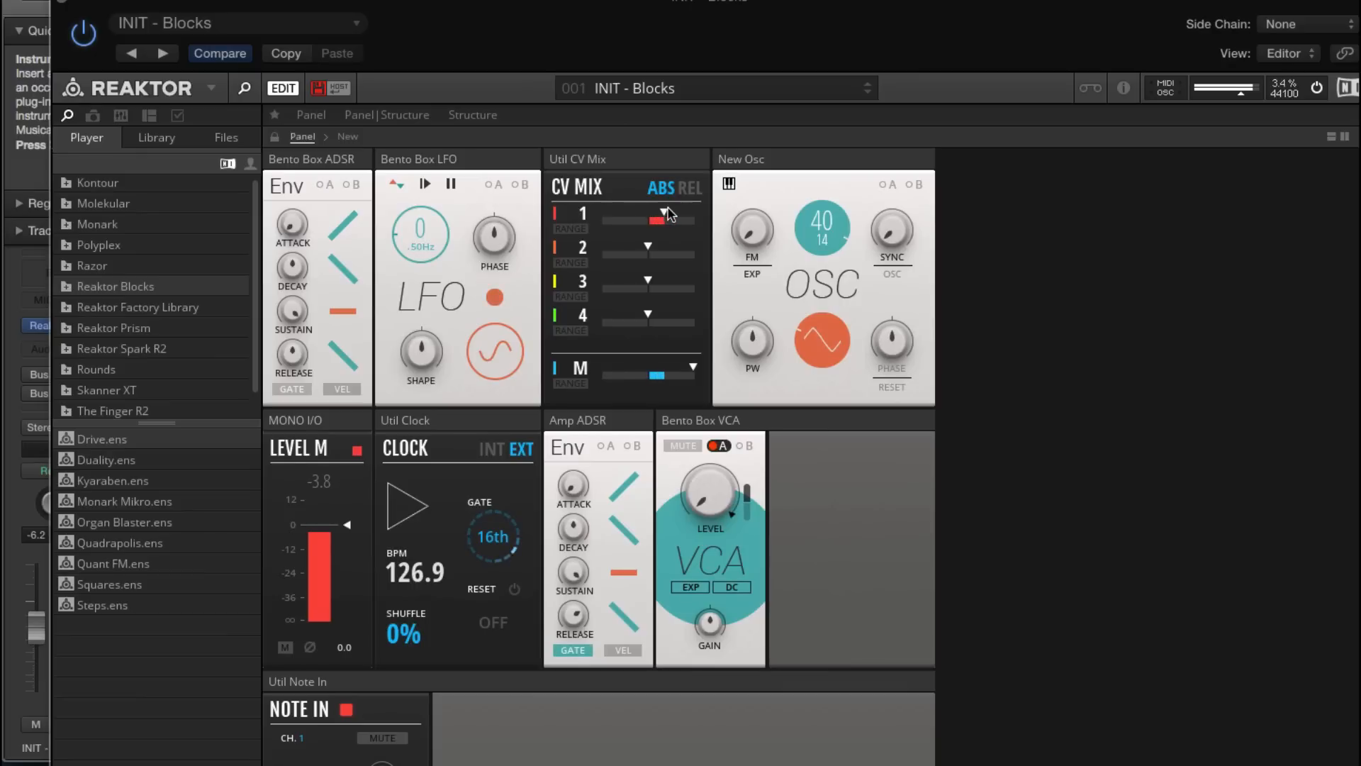
key(space)
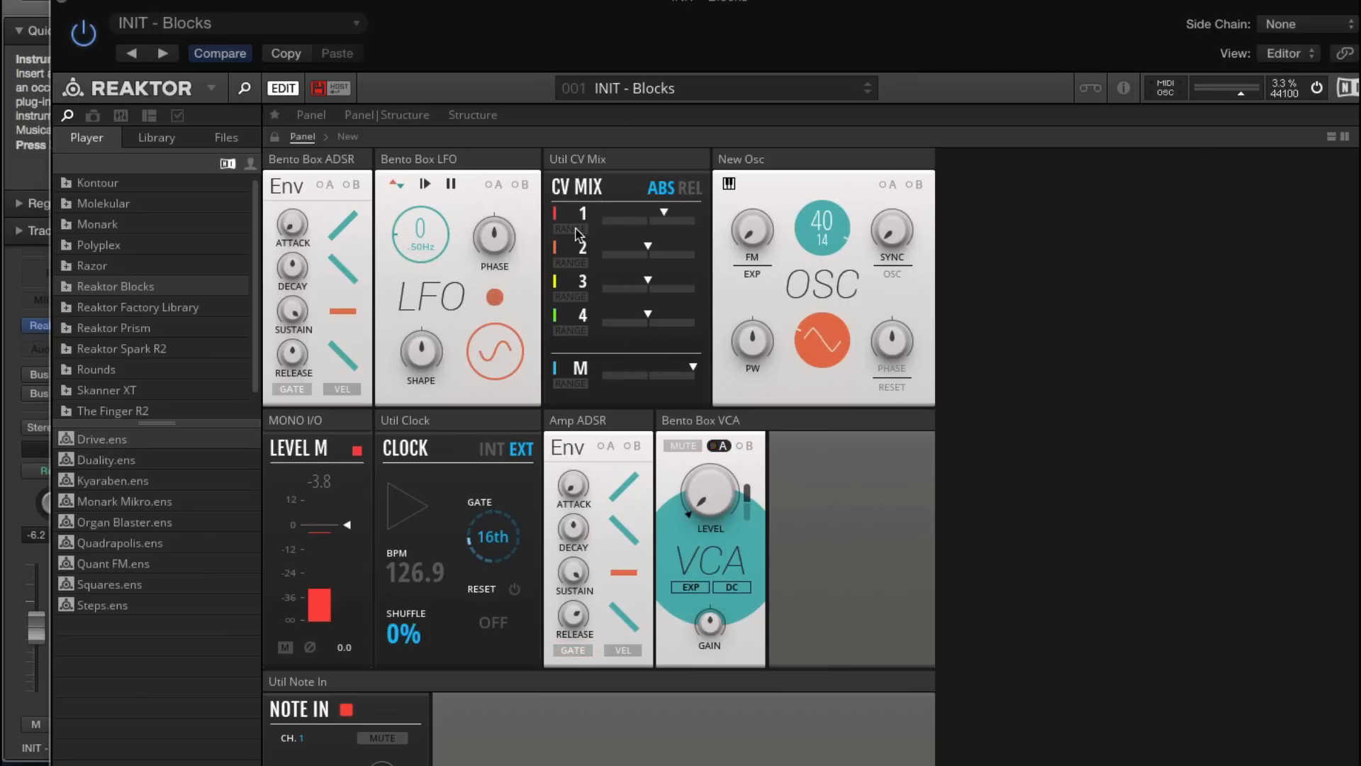
Try the Range mode on CV Mix channel 1 during playback, with its lower limit below centre, and switch Range off again.
click(574, 229)
key(space)
drag(647, 212, 723, 209)
mouse_move(635, 230)
mouse_down()
mouse_move(596, 229)
mouse_move(663, 229)
mouse_move(624, 228)
mouse_move(670, 213)
mouse_move(656, 213)
mouse_up()
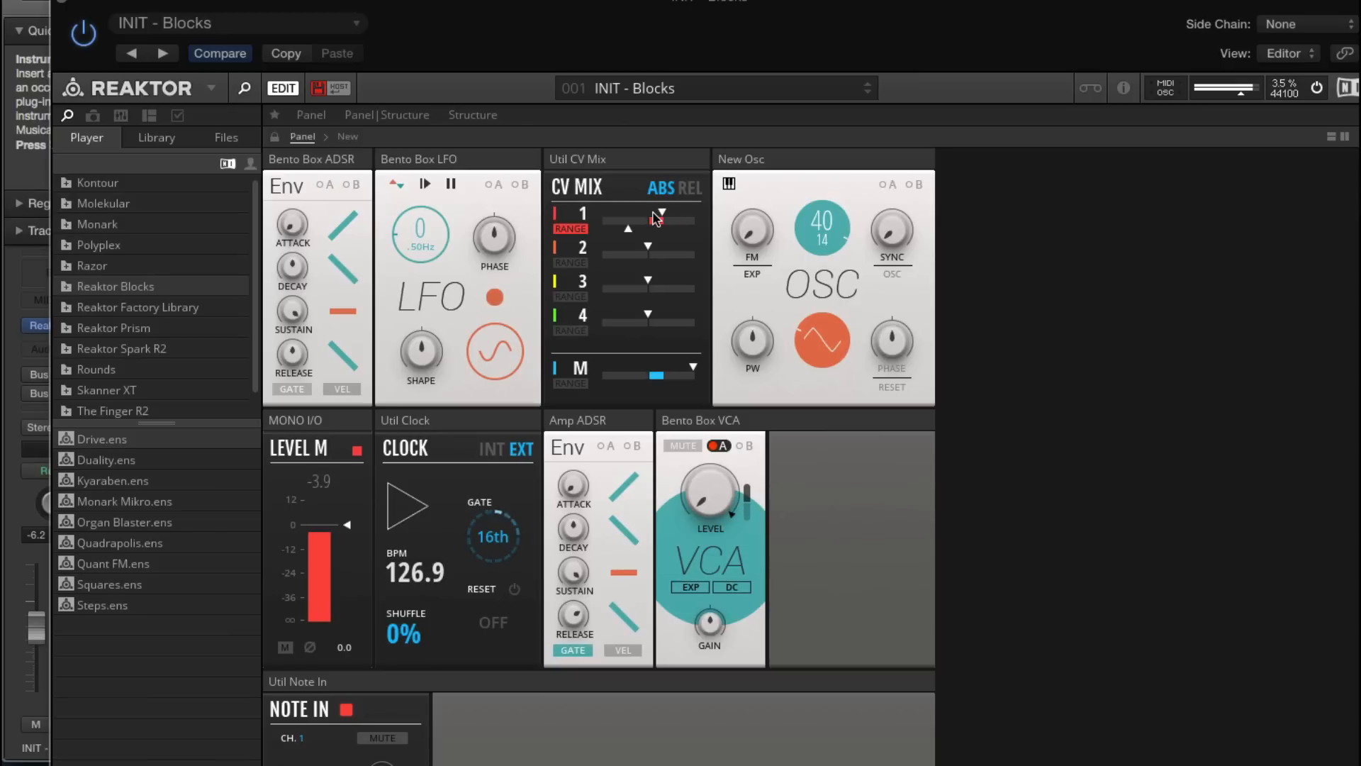
key(space)
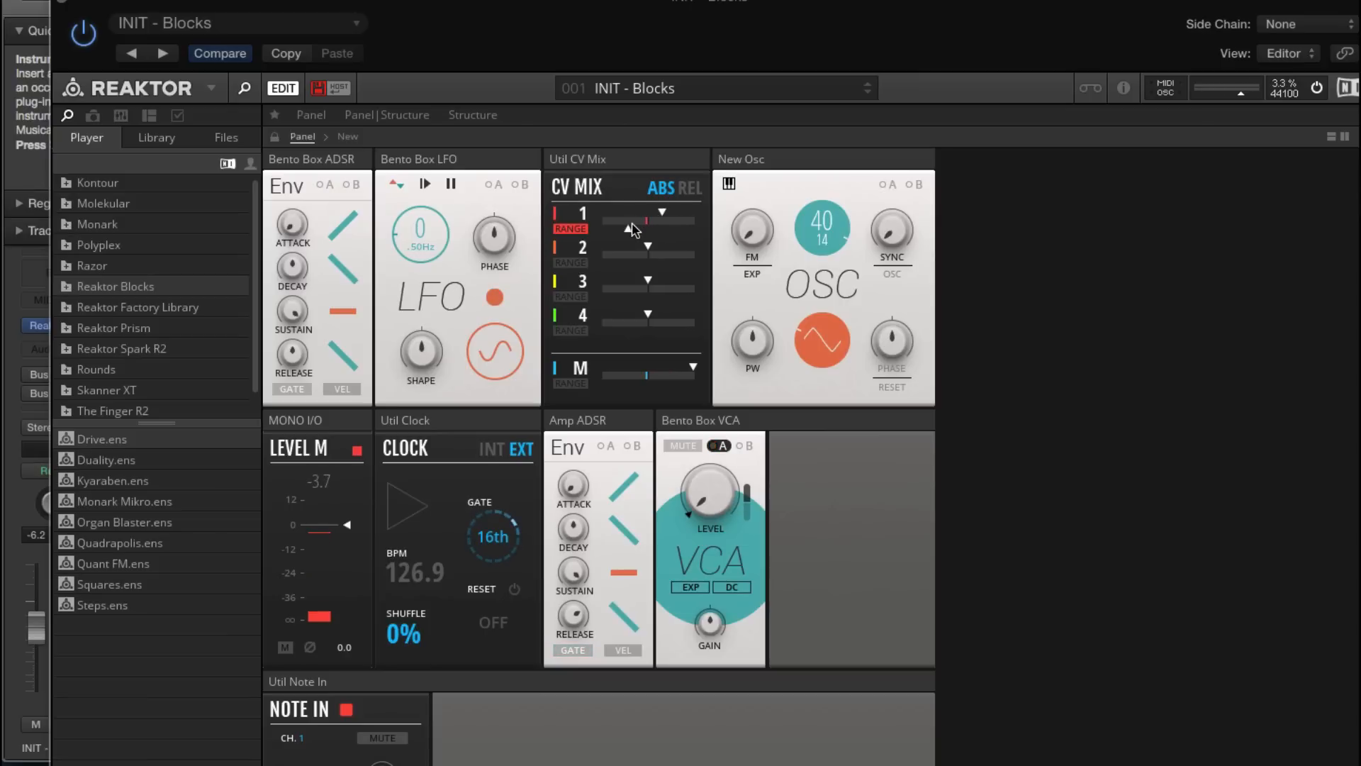
click(571, 228)
During playback, raise CV Mix channel 2 slightly above centre and slow the Bento Box LFO rate to .03 Hz.
key(space)
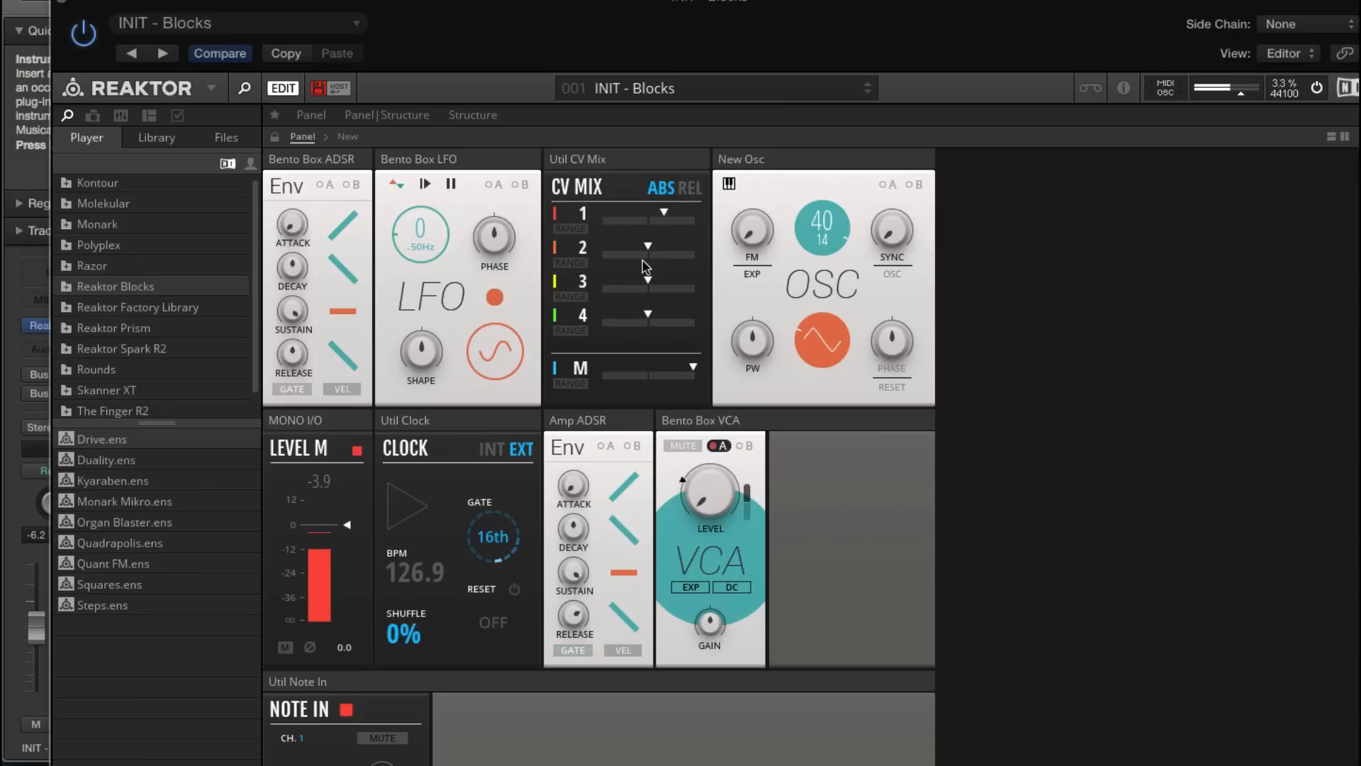
drag(648, 248, 695, 252)
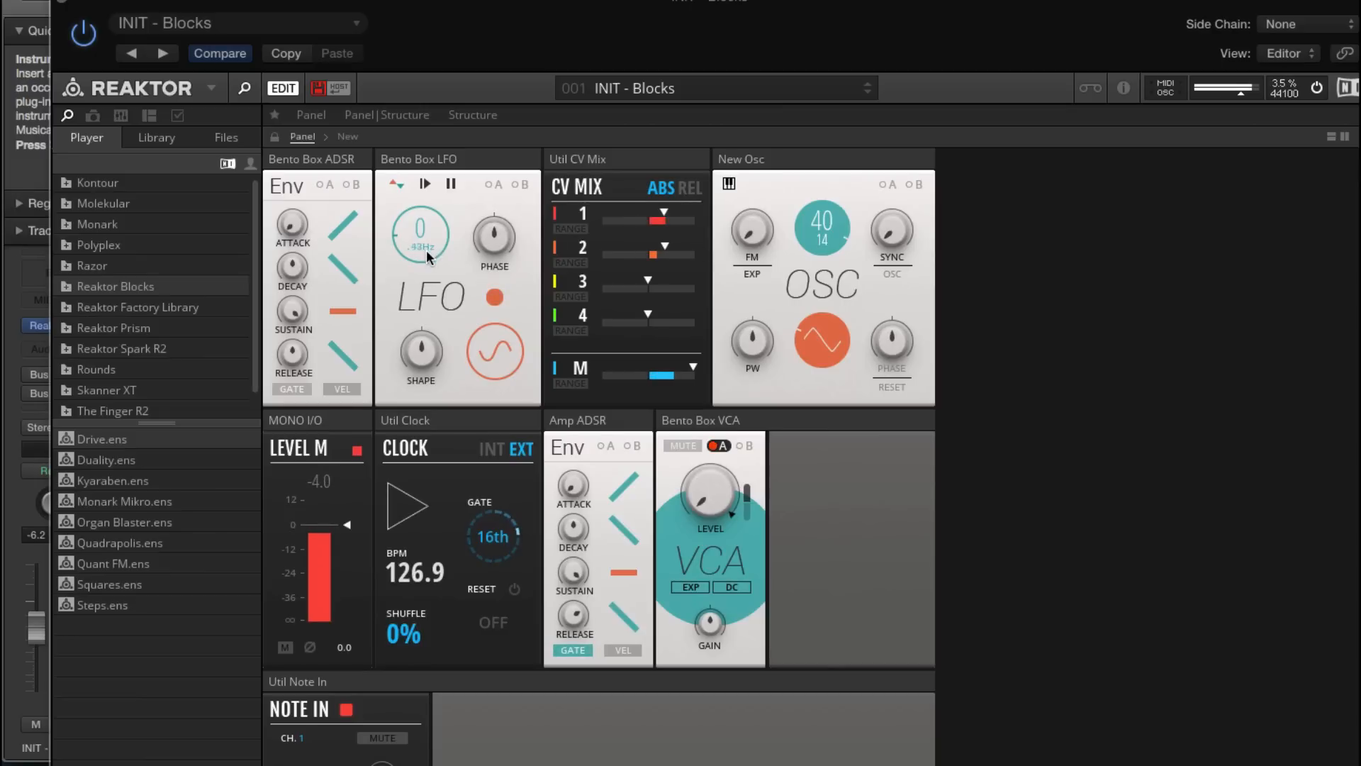
drag(427, 250, 429, 272)
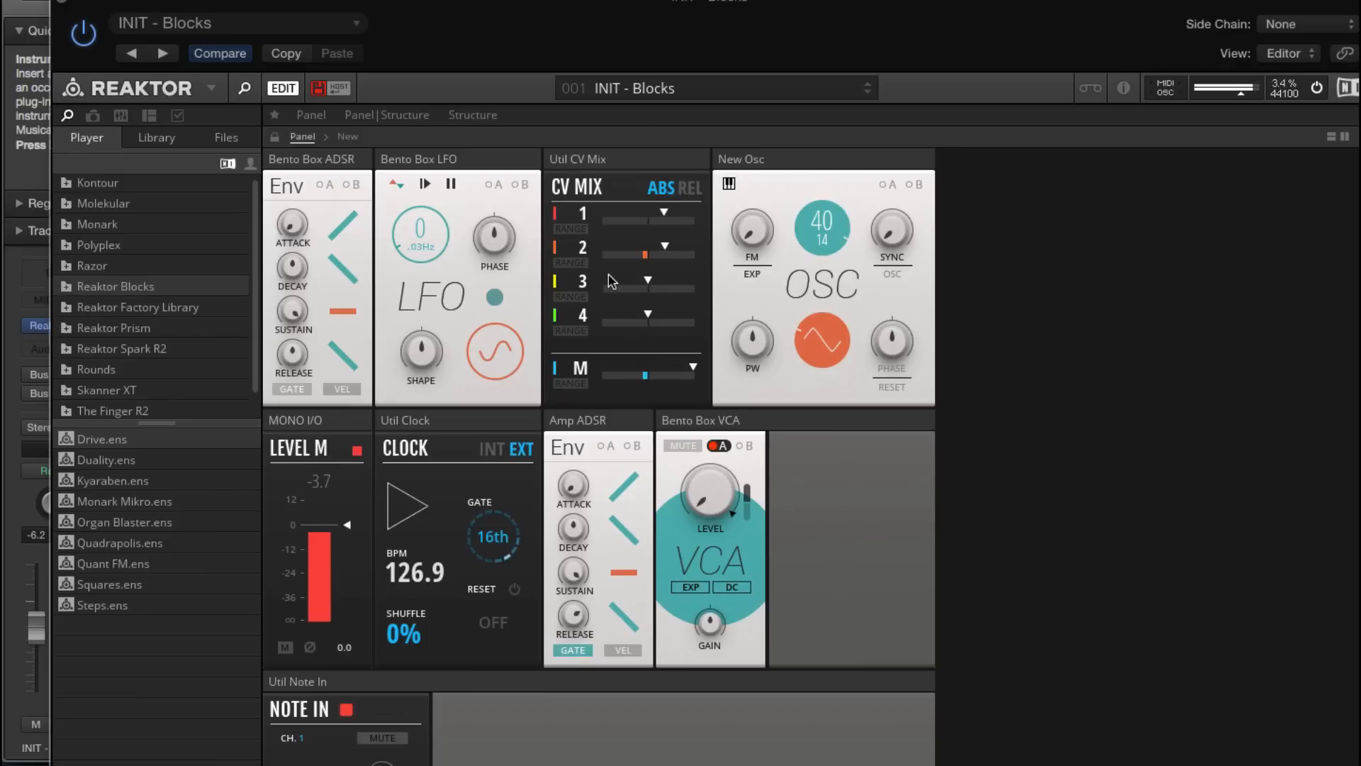
Raise CV Mix channel 3 above centre, stop playback and enable the clock's Reset with a value of 16.
drag(648, 284, 705, 284)
key(space)
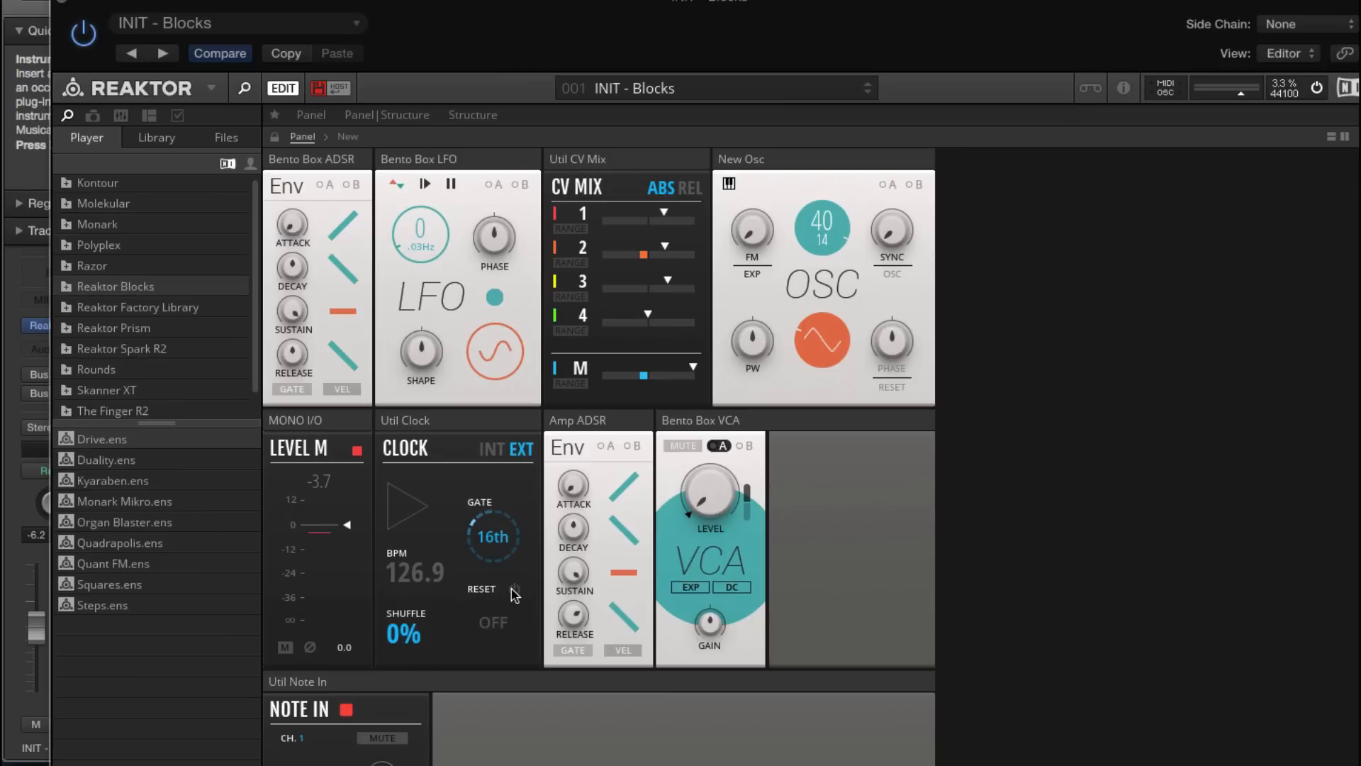
click(514, 591)
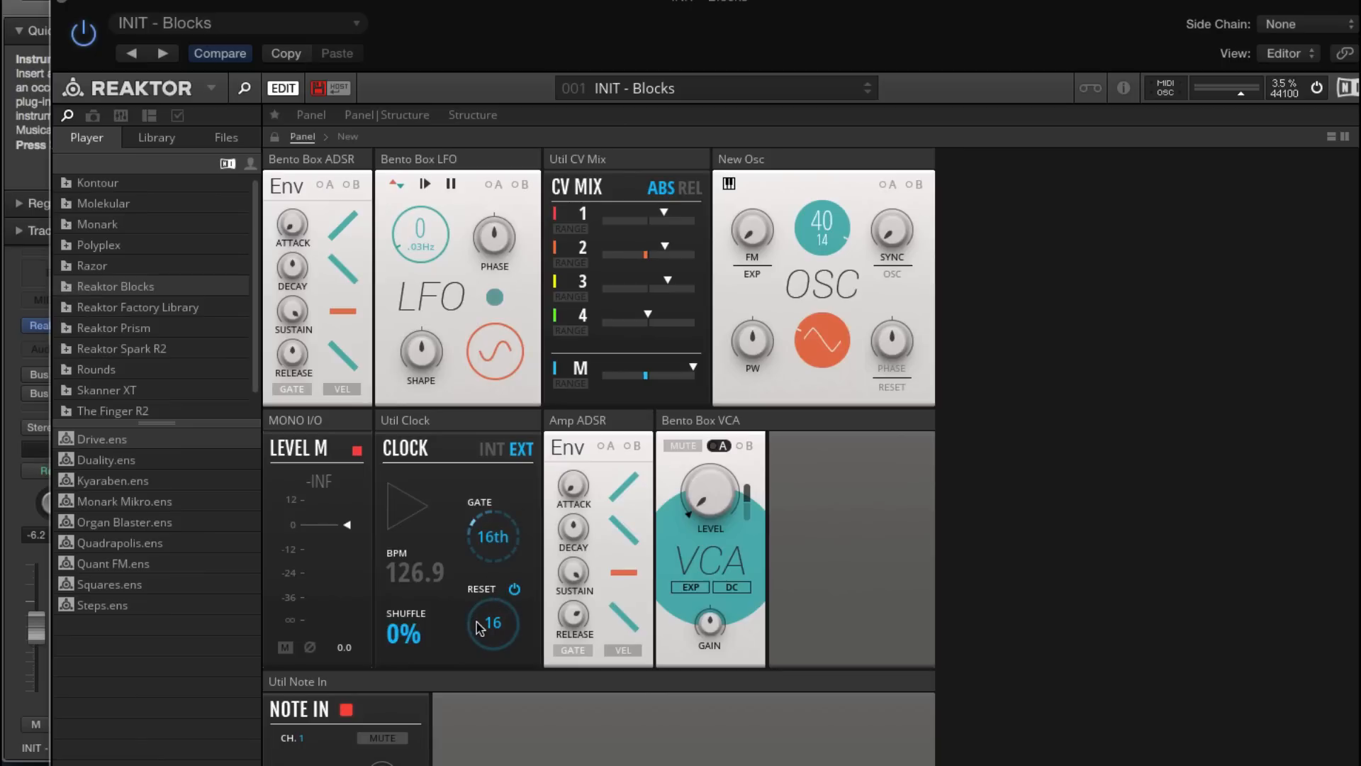
During playback, lengthen the Bento Box ADSR's decay and attack, and turn CV Mix channel 3 down to a negative amount.
key(space)
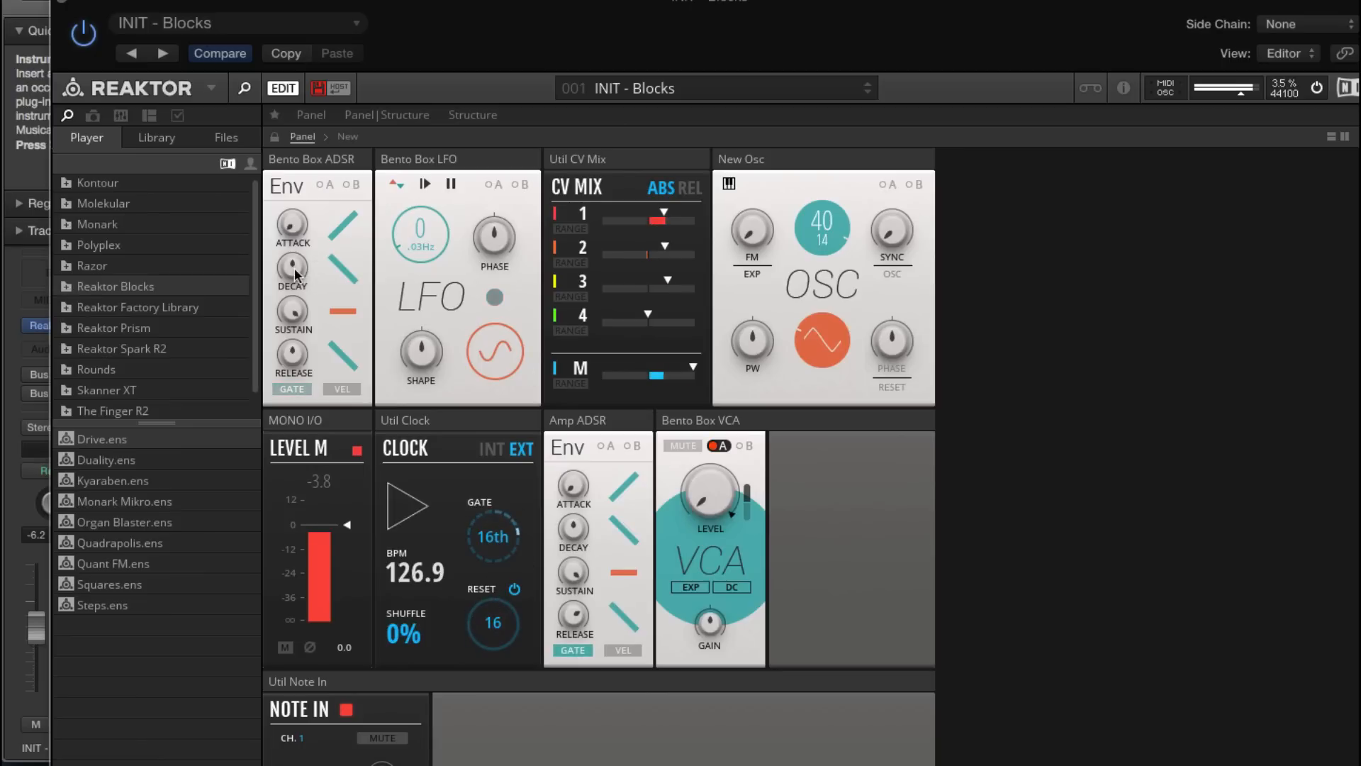
mouse_move(287, 225)
drag(290, 266, 290, 202)
drag(664, 283, 637, 290)
drag(286, 230, 286, 222)
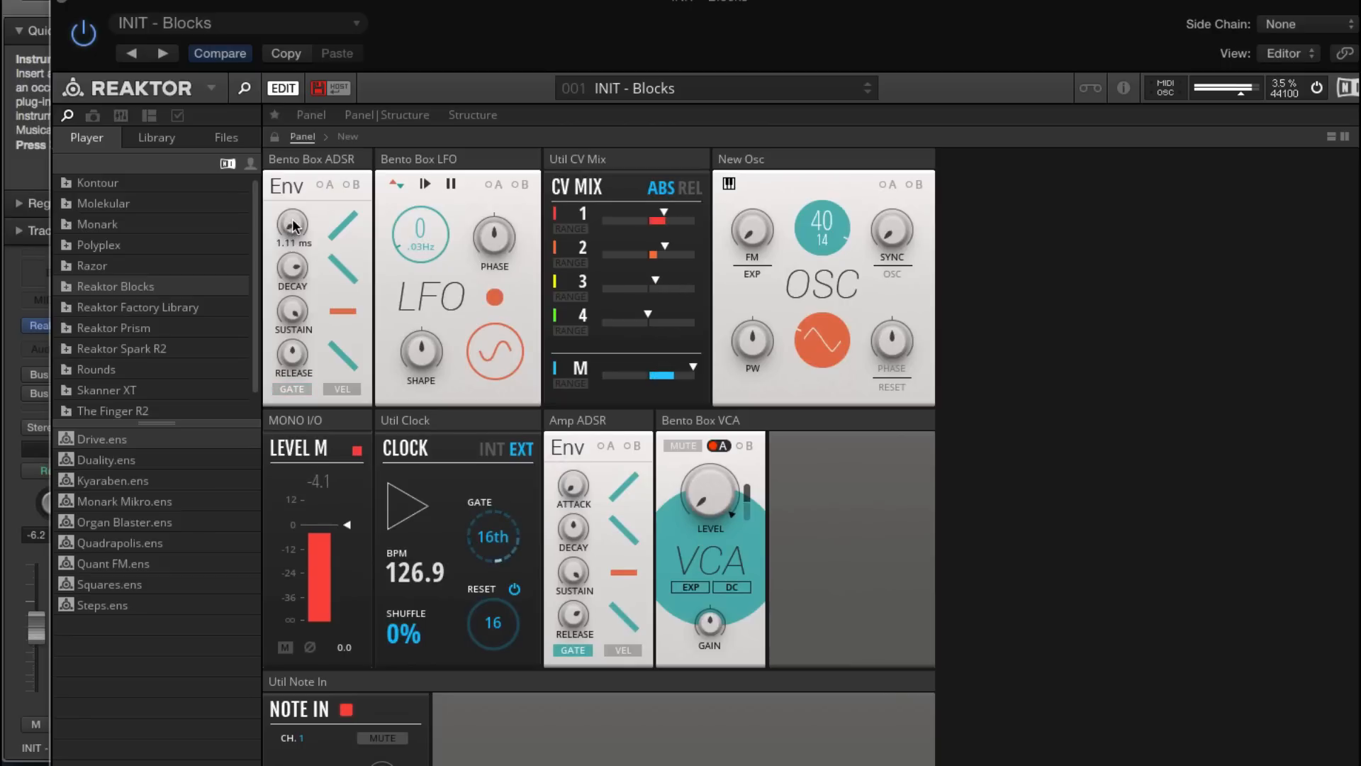
mouse_move(659, 285)
mouse_down()
mouse_move(596, 286)
mouse_move(609, 286)
mouse_up()
mouse_move(294, 240)
drag(295, 239, 298, 94)
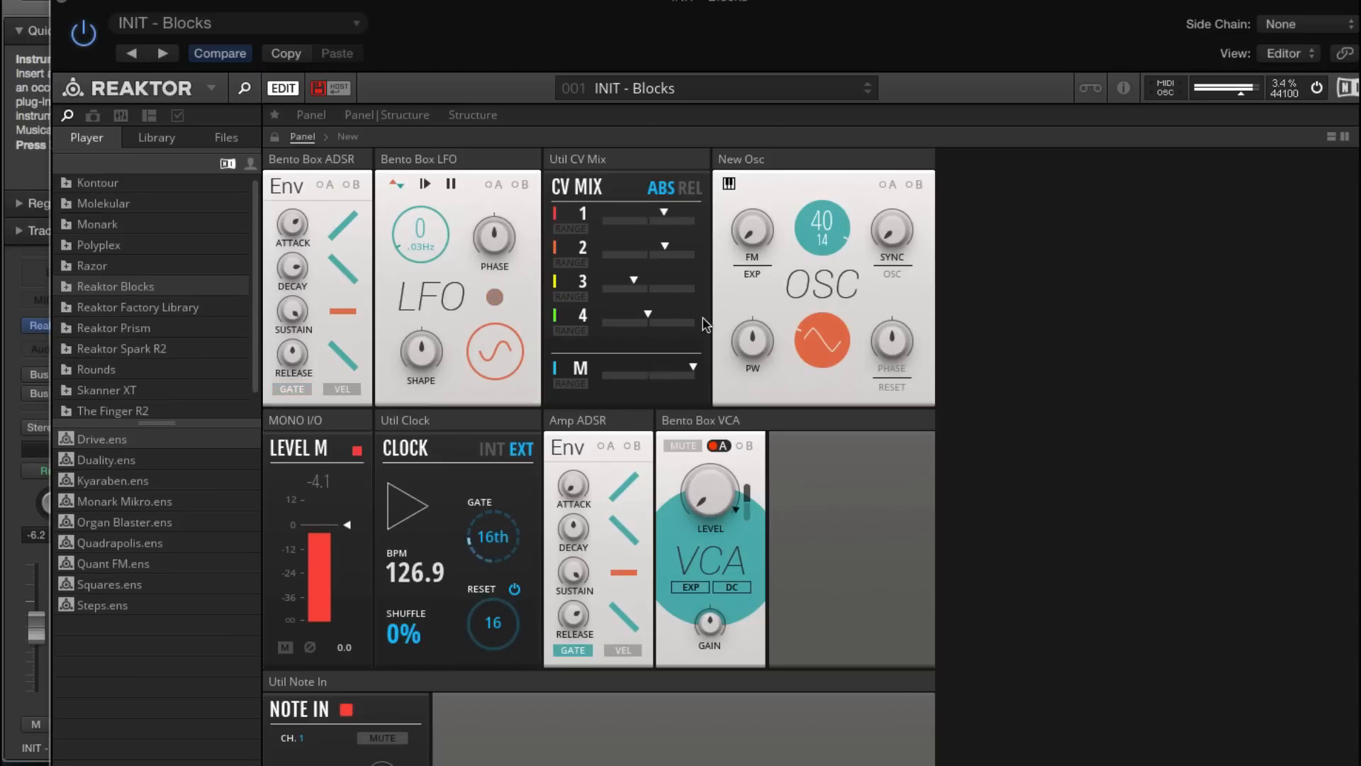
Stop playback and raise CV Mix channel 4, fed by the mod wheel, above centre.
key(space)
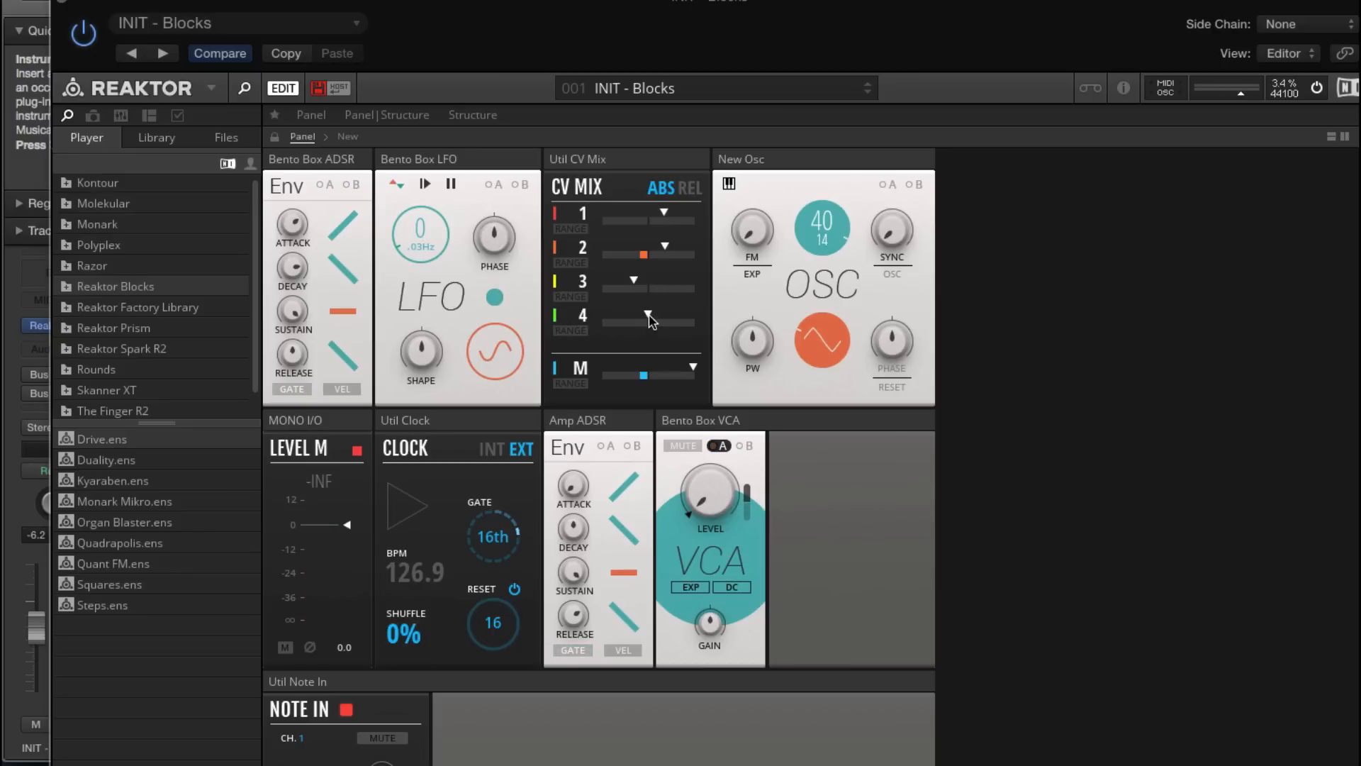
drag(649, 316, 693, 320)
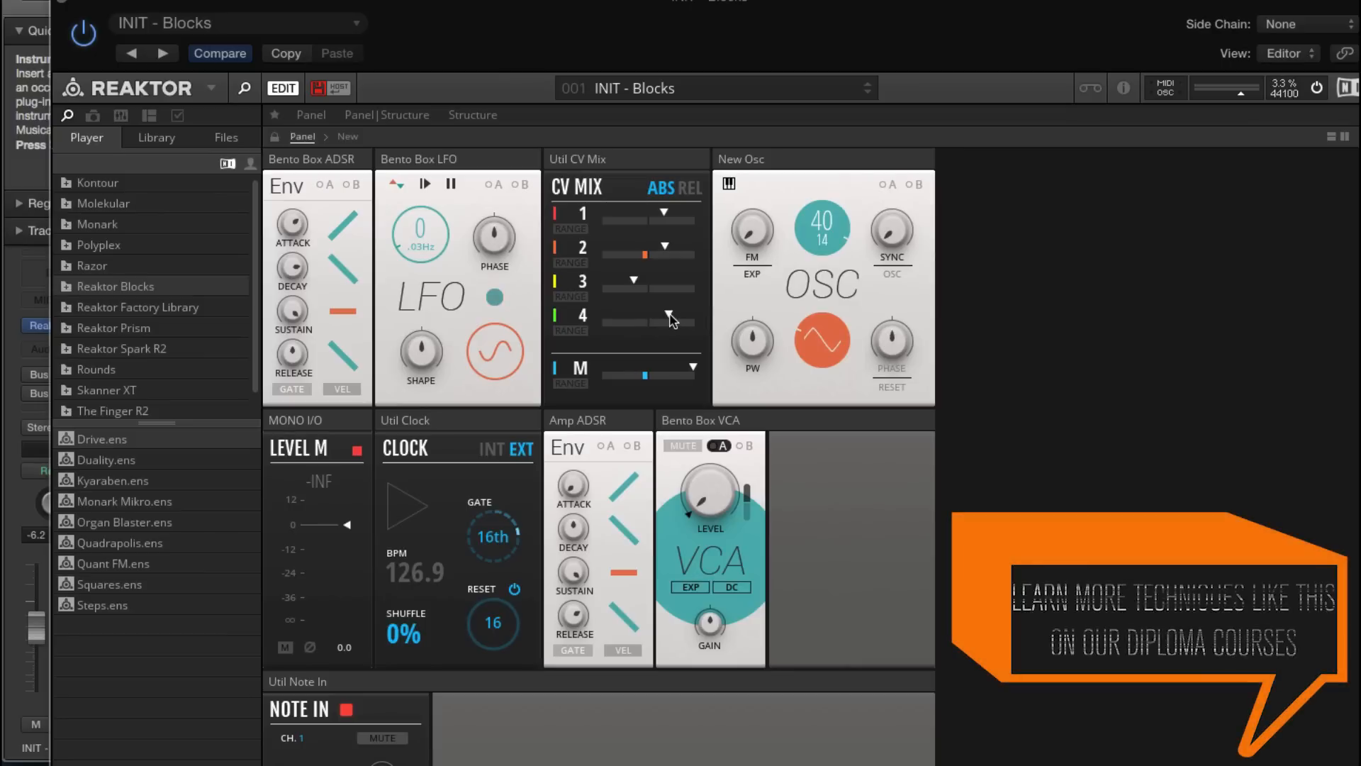
Close the plug-in window, unmute the mt_drlp_127_hoofer track, play the project from the beginning and reopen the Reaktor 6 window.
click(62, 2)
click(293, 157)
key(Return)
key(space)
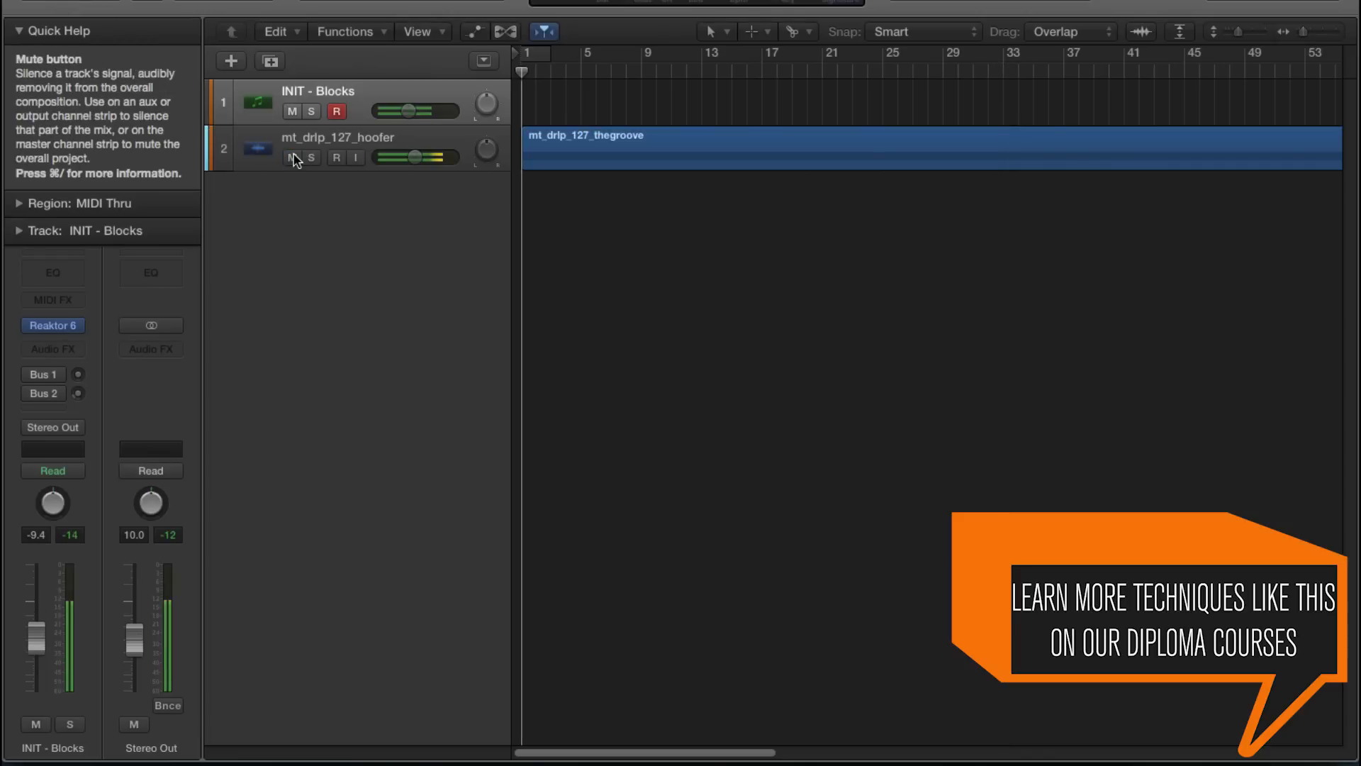
click(55, 325)
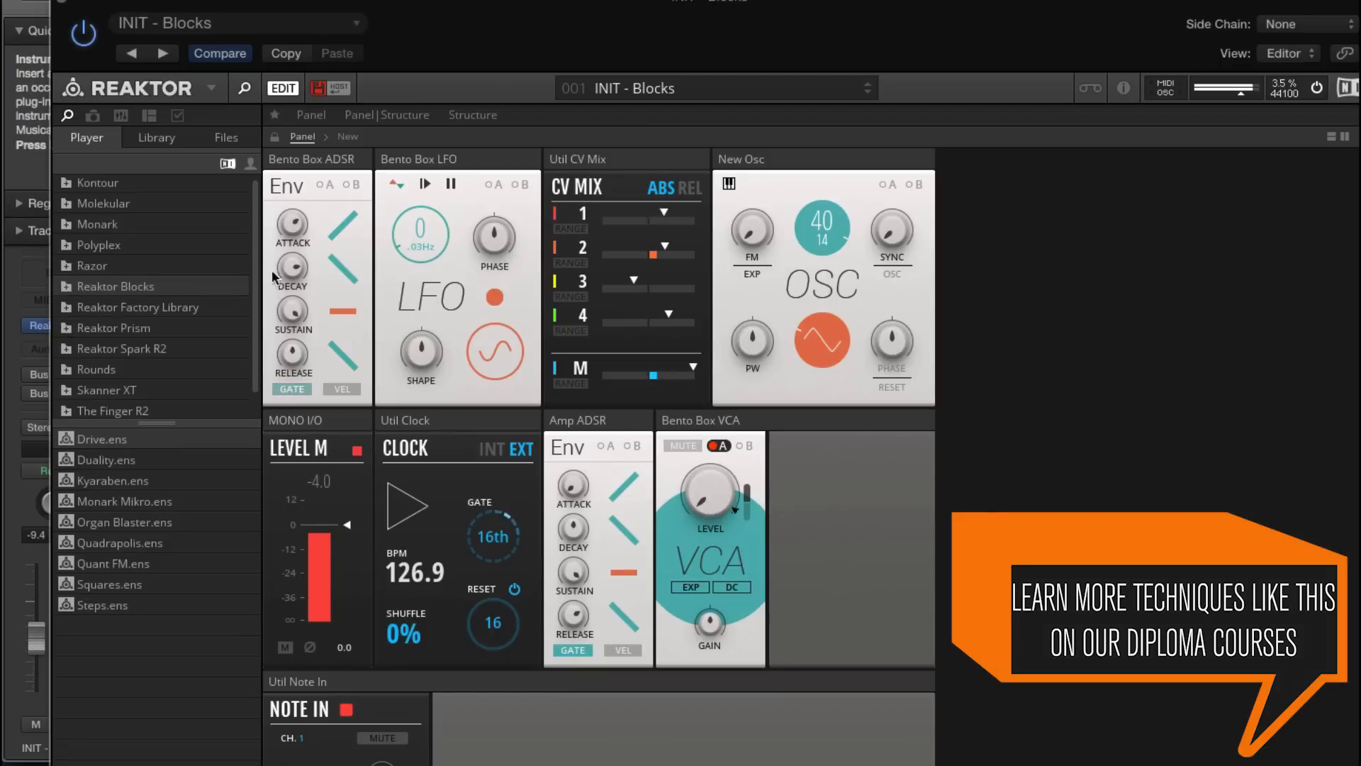
Review the block wiring in the structure, return to the panel view and move the plug-in window clear of Logic's transport.
click(348, 137)
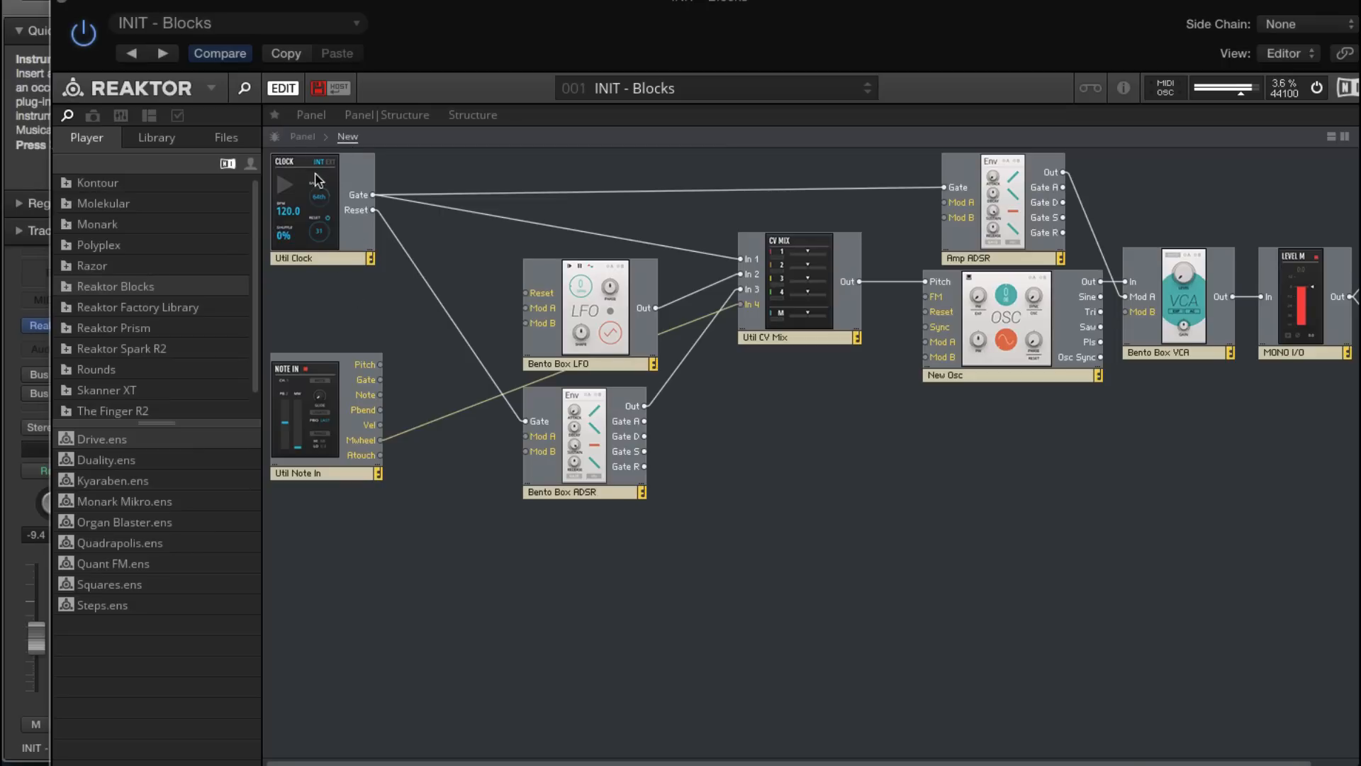
click(302, 136)
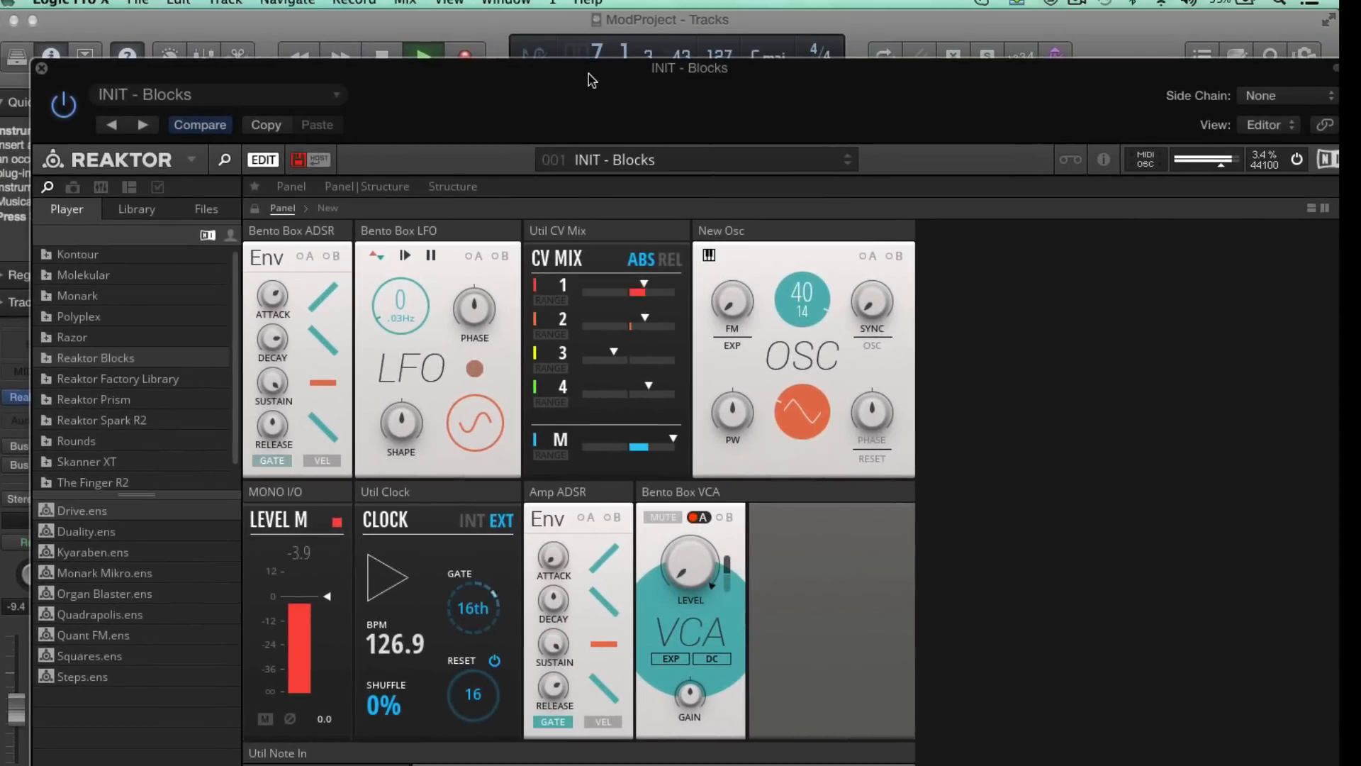
drag(589, 74, 571, 95)
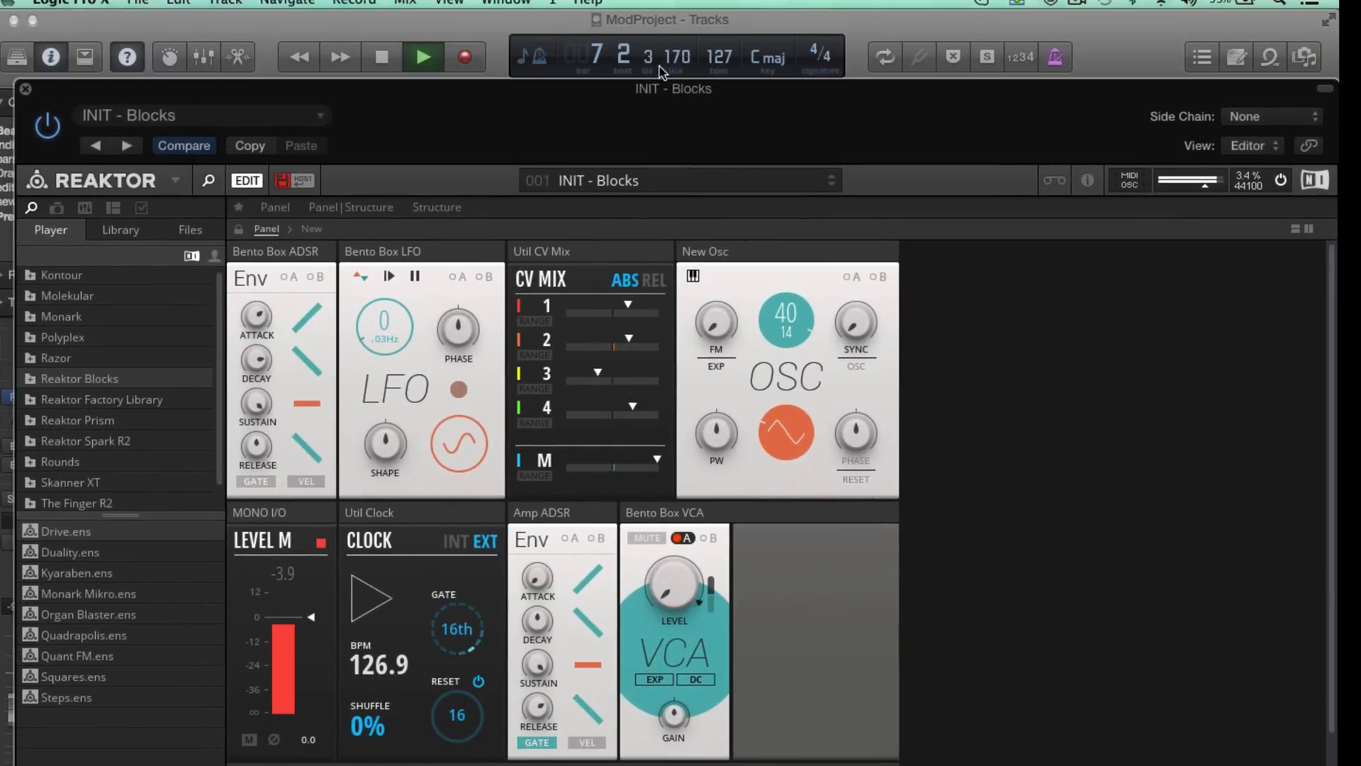